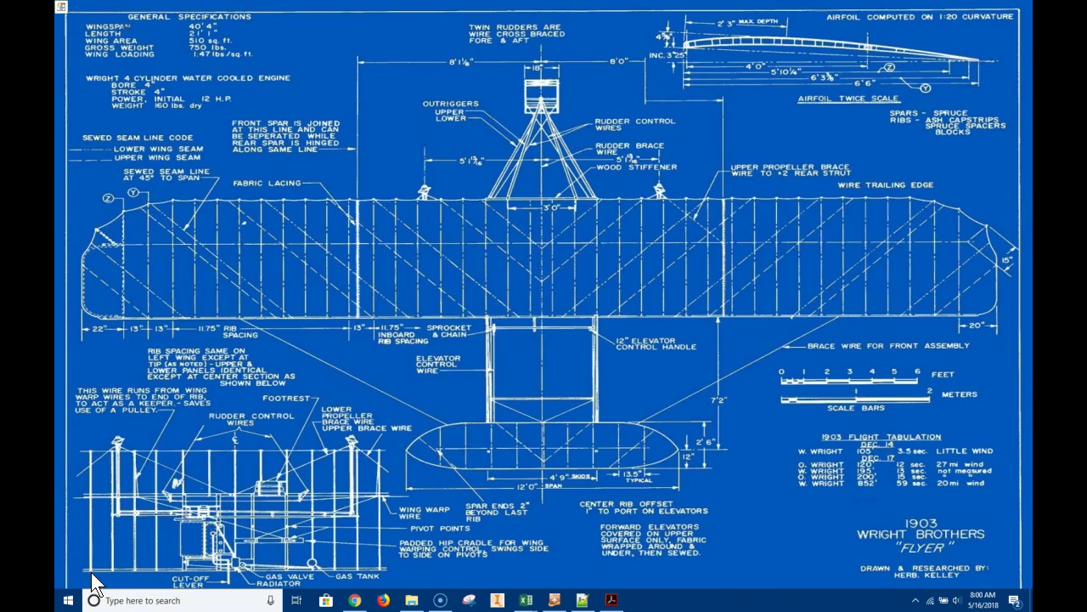
Search Windows for 'DUISPLAY' to find the display settings
{"action": "left_click", "coordinate": [177, 600]}
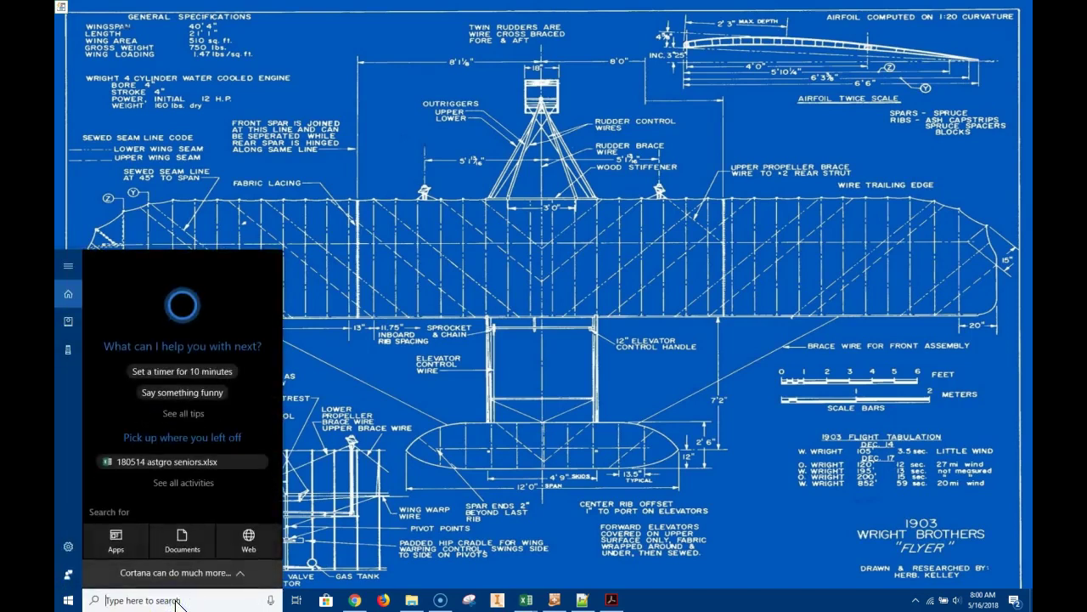
{"action": "type", "text": "DU"}
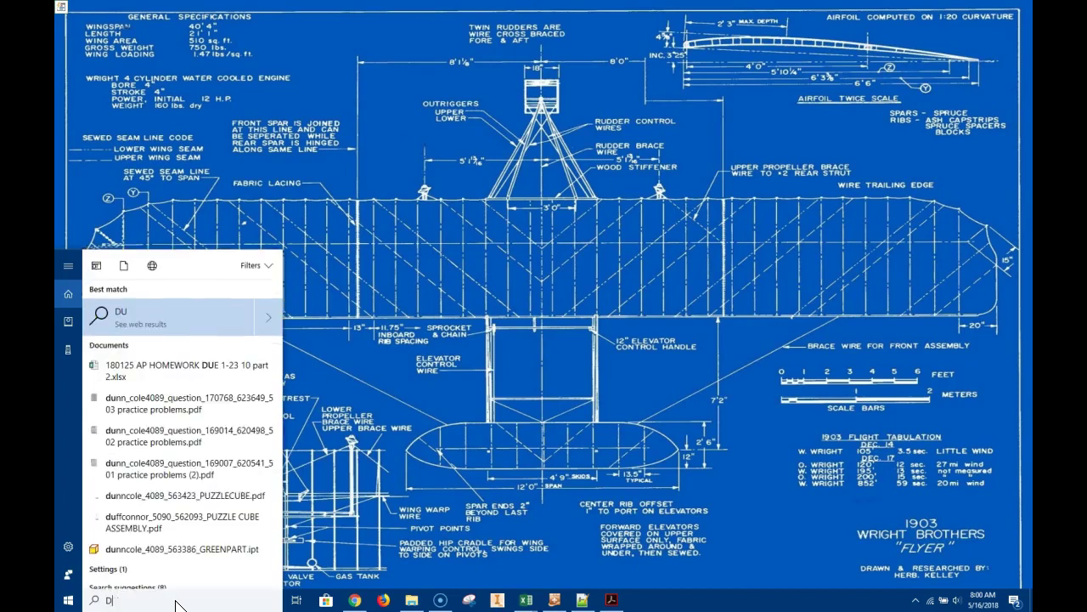
{"action": "type", "text": "ISPLAY"}
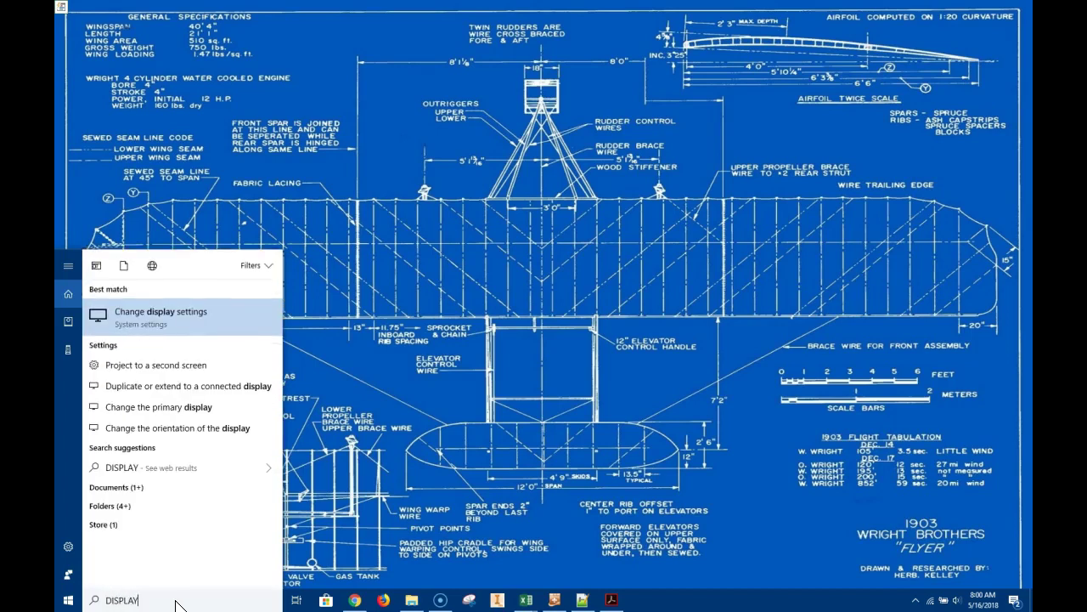
Open the Display page and review the scaling sizes, leaving scale at 100% (Recommended)
{"action": "left_click", "coordinate": [168, 319]}
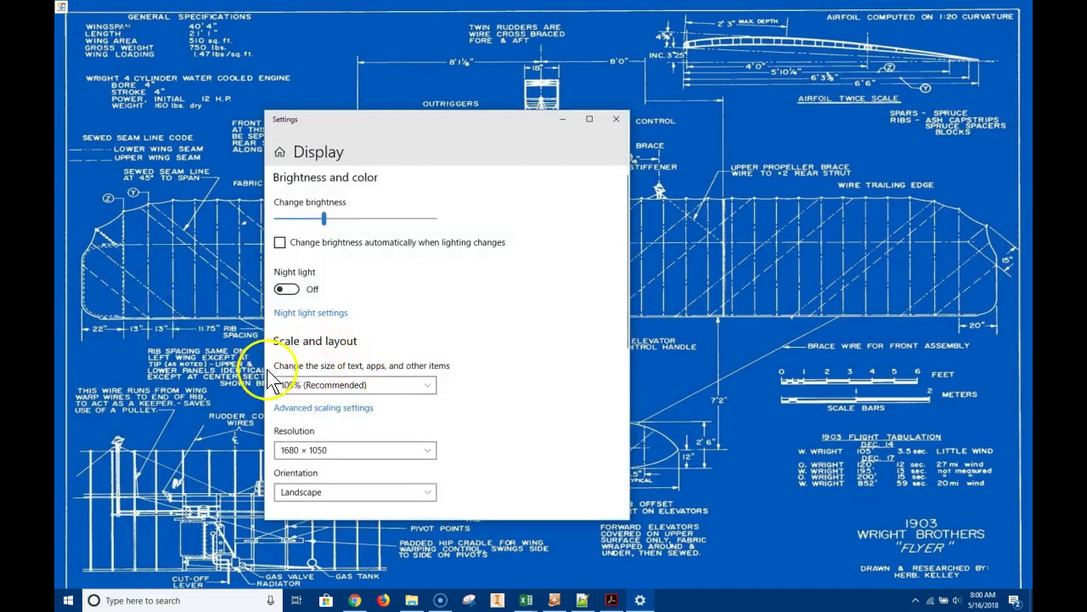
{"action": "left_click", "coordinate": [412, 383]}
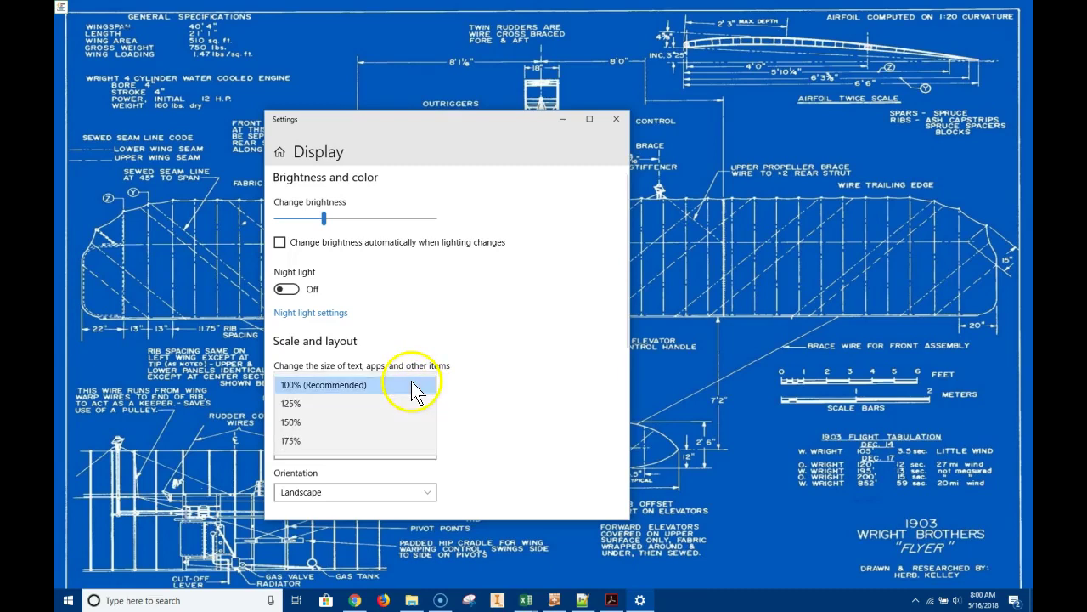
{"action": "left_click", "coordinate": [355, 385]}
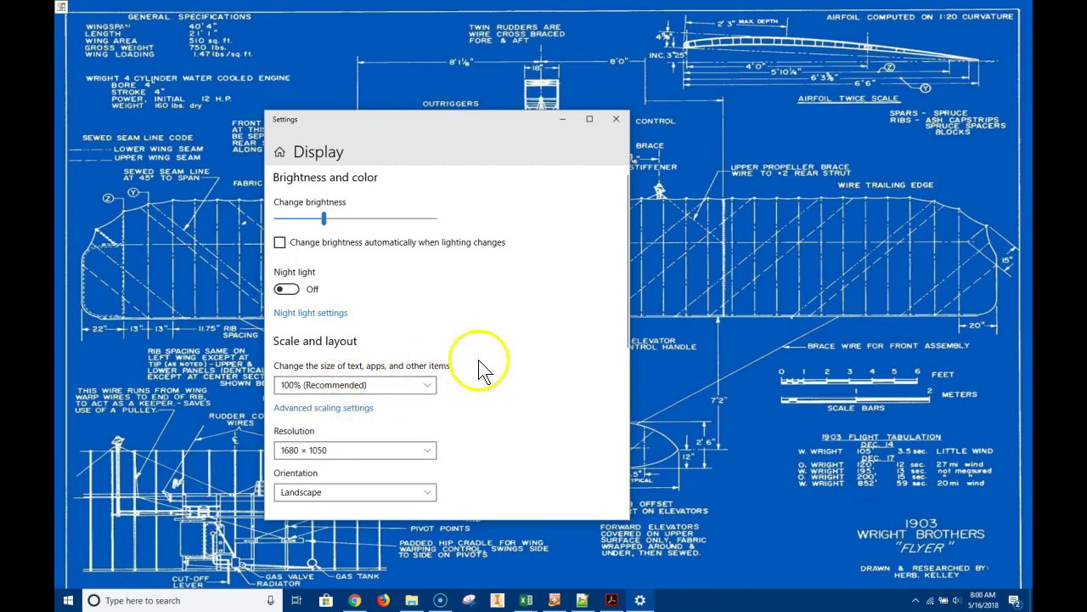
{"action": "left_click", "coordinate": [395, 385]}
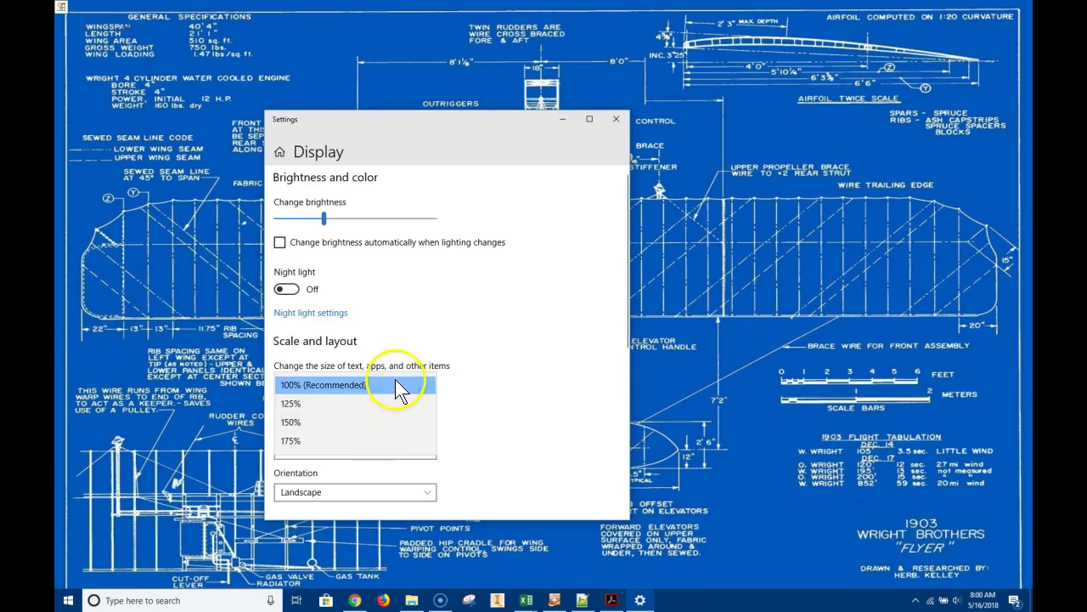
{"action": "left_click", "coordinate": [395, 383]}
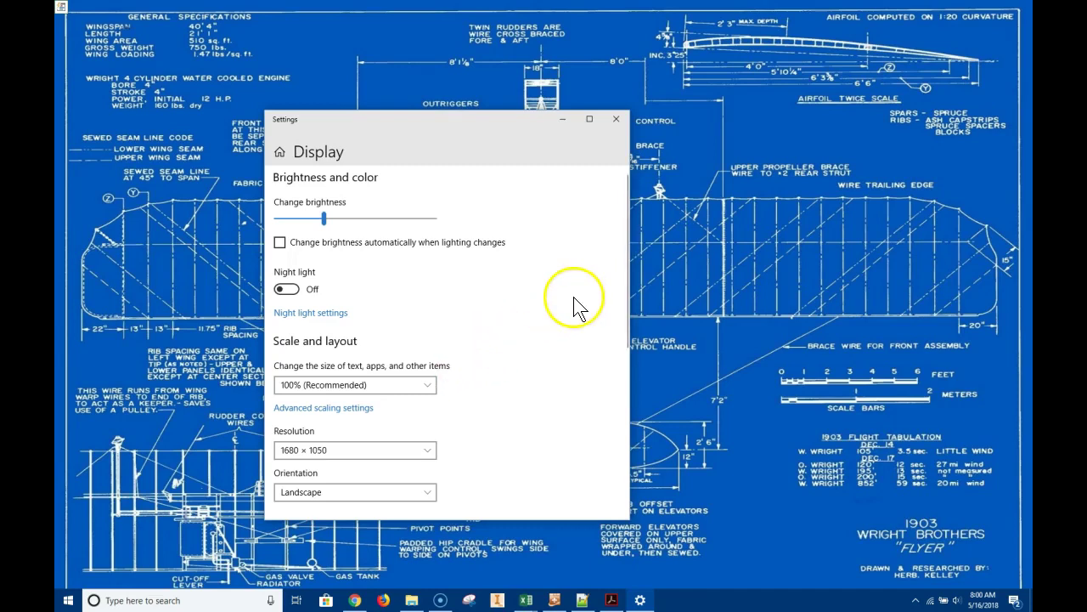
Close Settings, search for 'Bridge', and launch Bridge Designer 2016
{"action": "left_click", "coordinate": [619, 118]}
{"action": "left_click", "coordinate": [178, 598]}
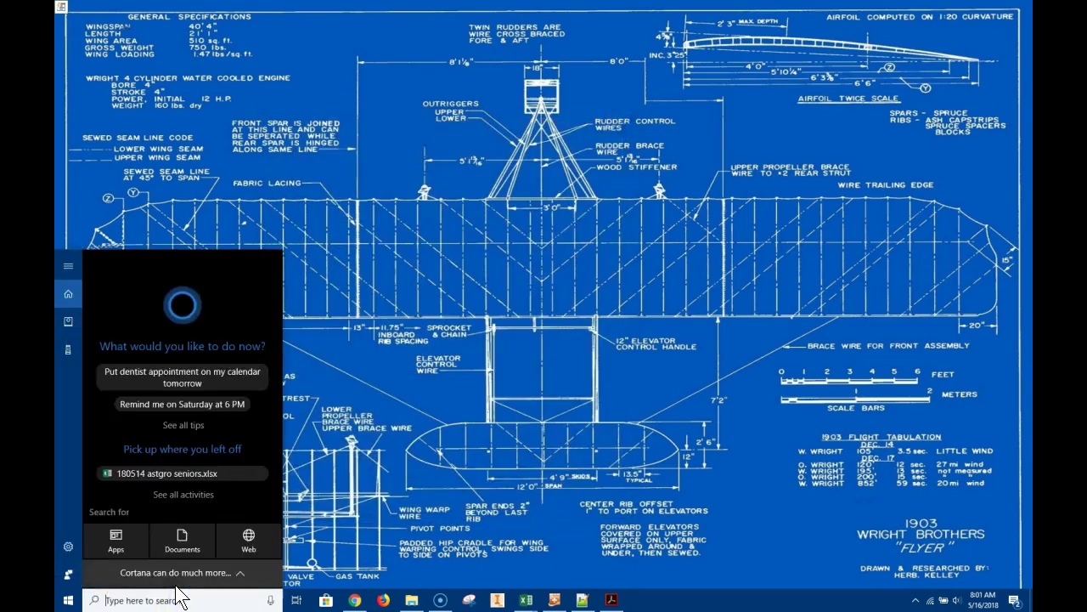
{"action": "type", "text": "Bridge"}
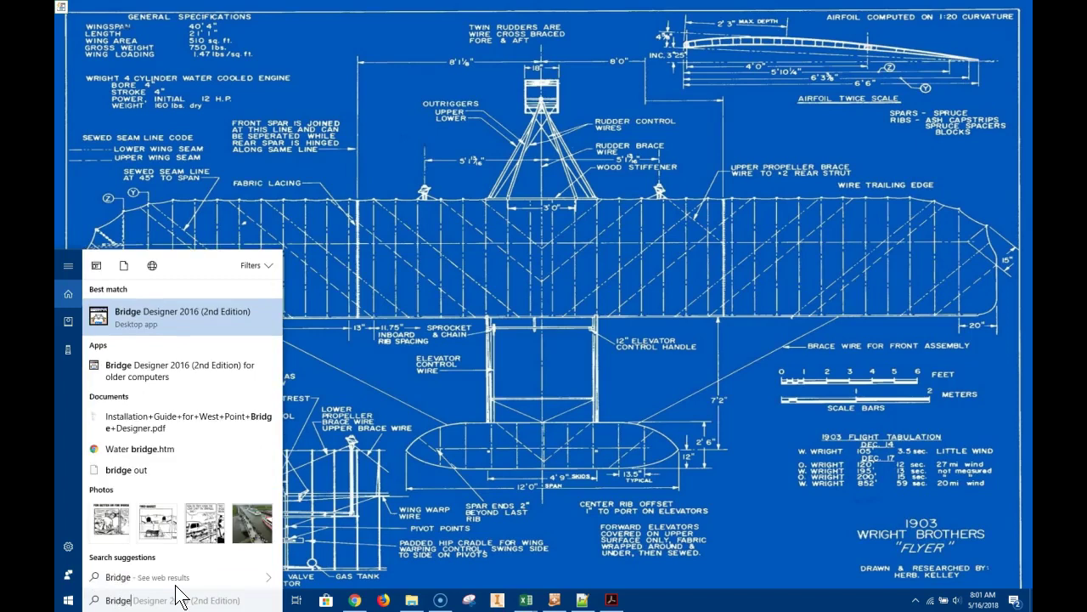
{"action": "left_click", "coordinate": [187, 327]}
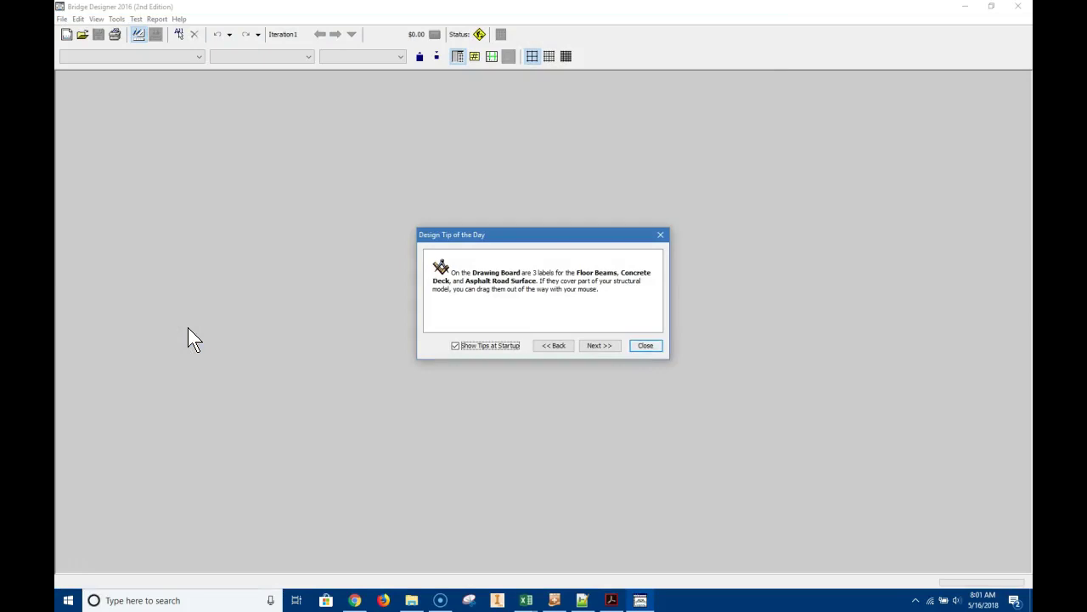
Skip through two design tips, close them, and choose Create a New Bridge Design
{"action": "left_click", "coordinate": [597, 348]}
{"action": "left_click", "coordinate": [596, 348]}
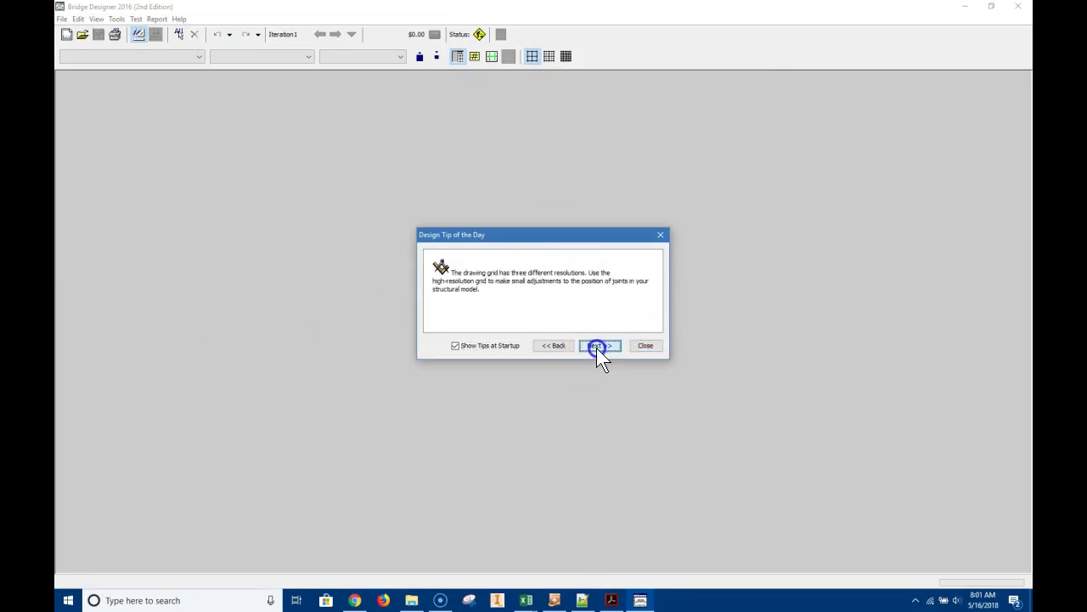
{"action": "left_click", "coordinate": [651, 345]}
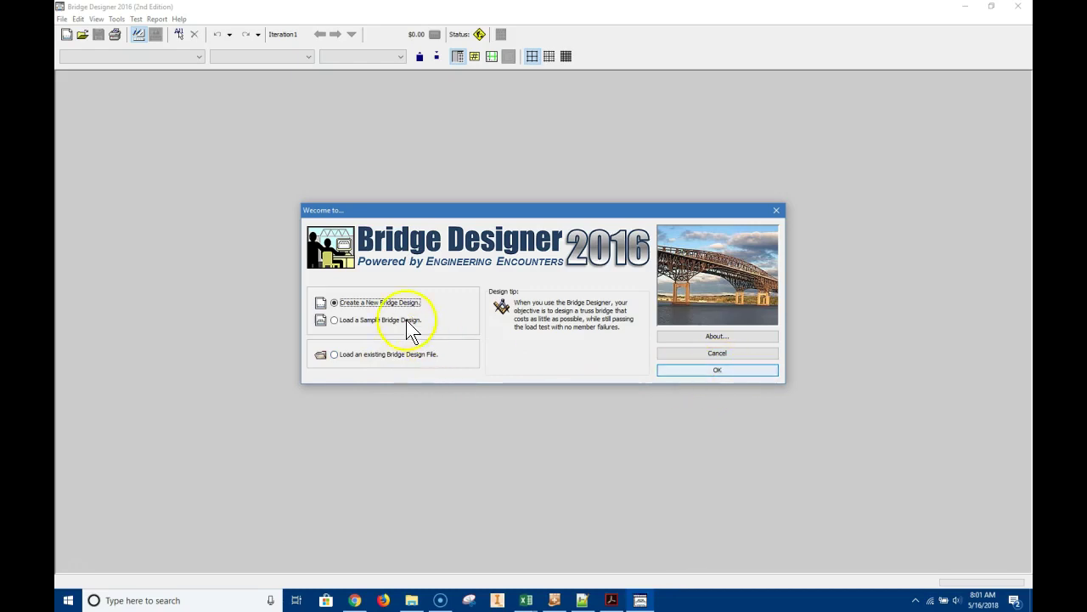
{"action": "left_click", "coordinate": [348, 304]}
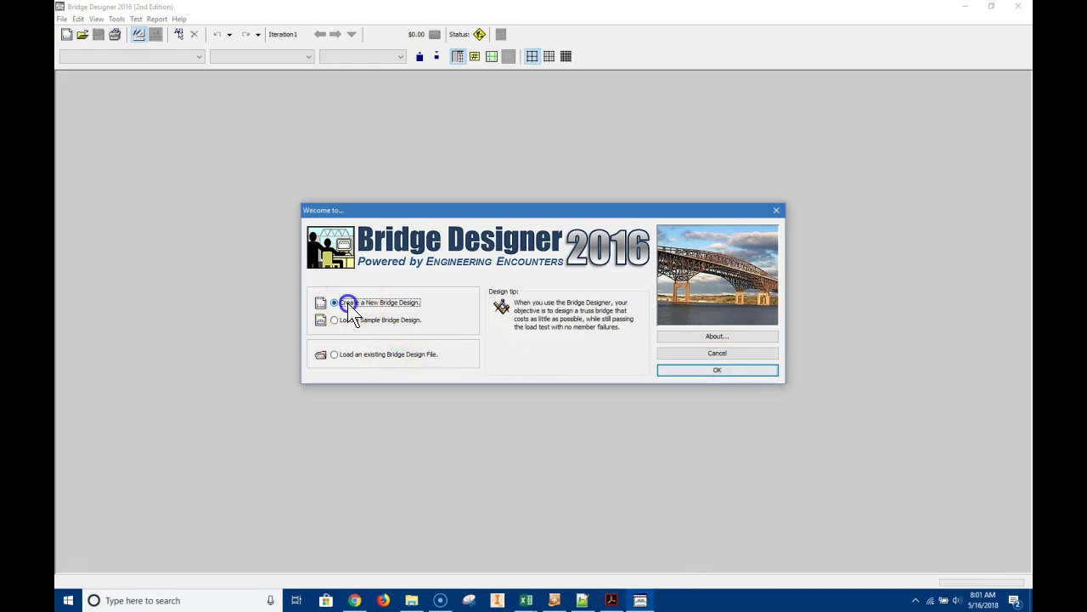
Advance the setup wizard through steps 1–3 to Deck Material and Truck Loading
{"action": "left_click", "coordinate": [706, 369]}
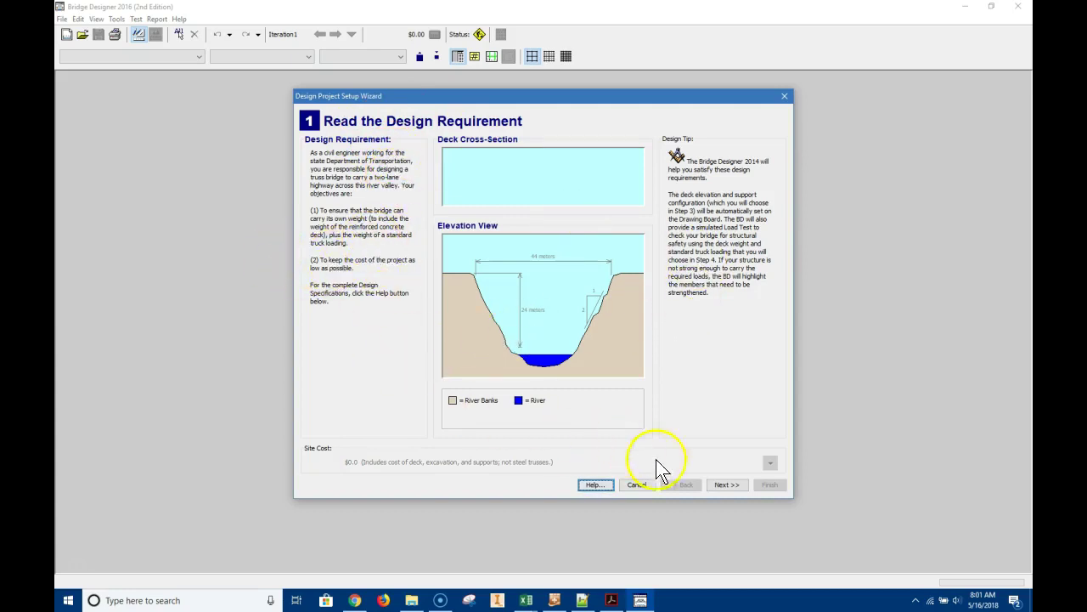
{"action": "left_click", "coordinate": [724, 485]}
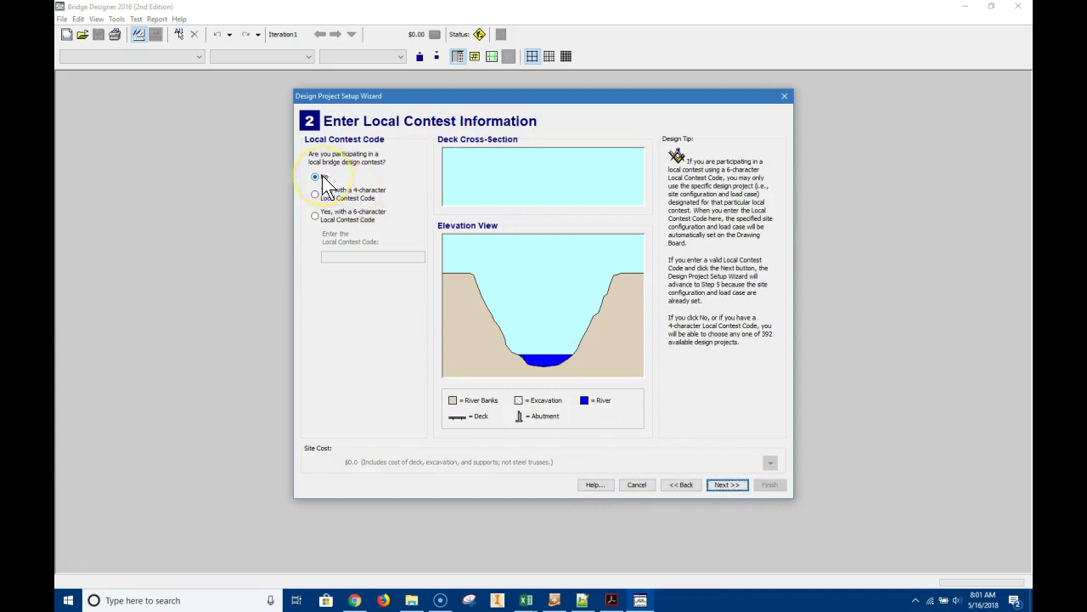
{"action": "left_click", "coordinate": [732, 484]}
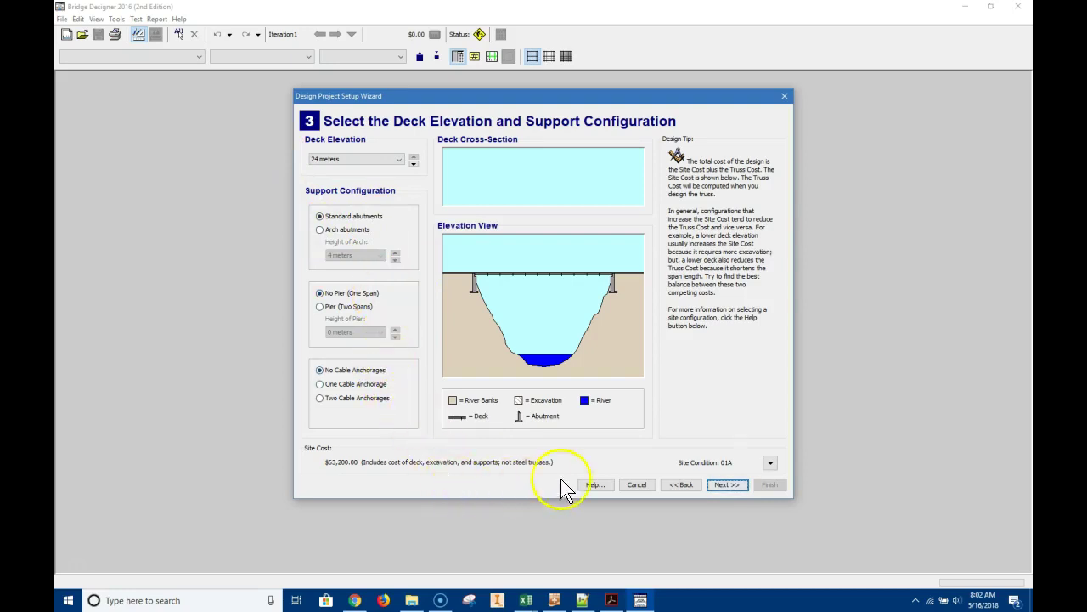
{"action": "left_click", "coordinate": [724, 485]}
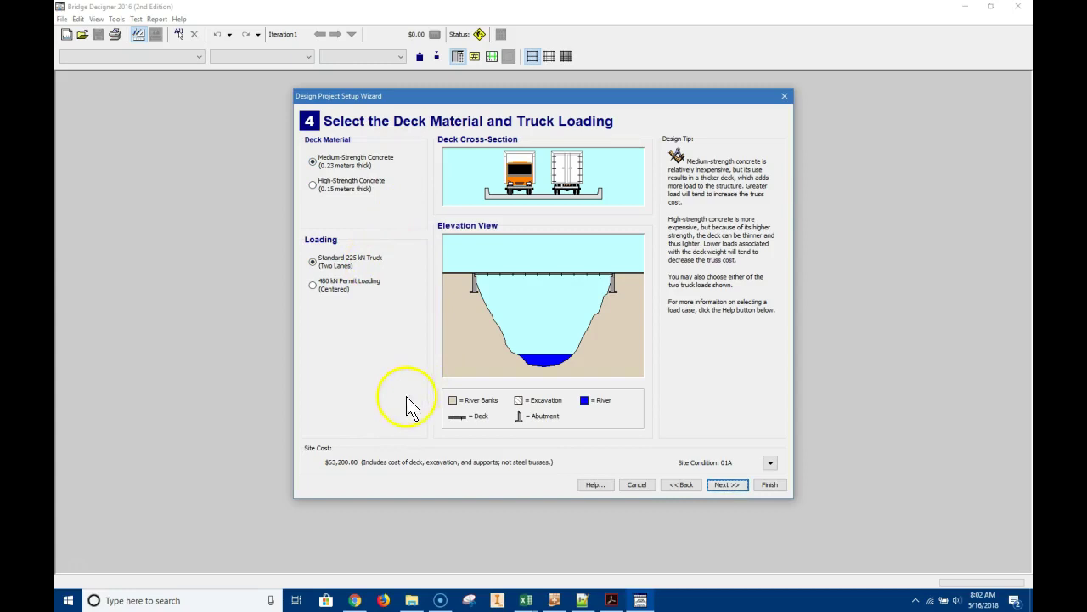
Select the Deck Truss - Howe template after previewing the Pratt and Warren templates
{"action": "left_click", "coordinate": [728, 486]}
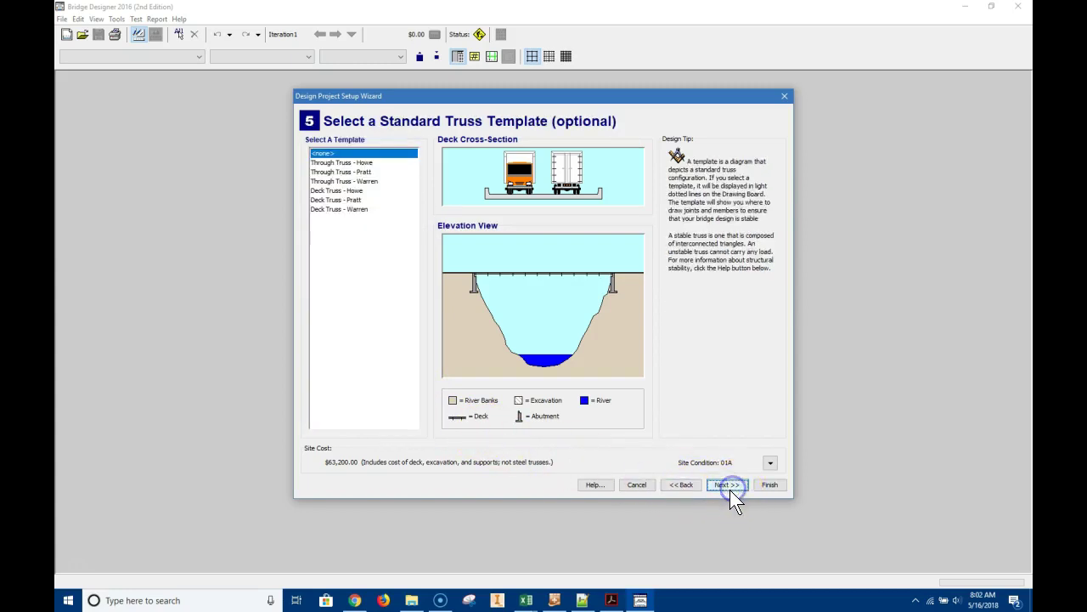
{"action": "left_click", "coordinate": [362, 191]}
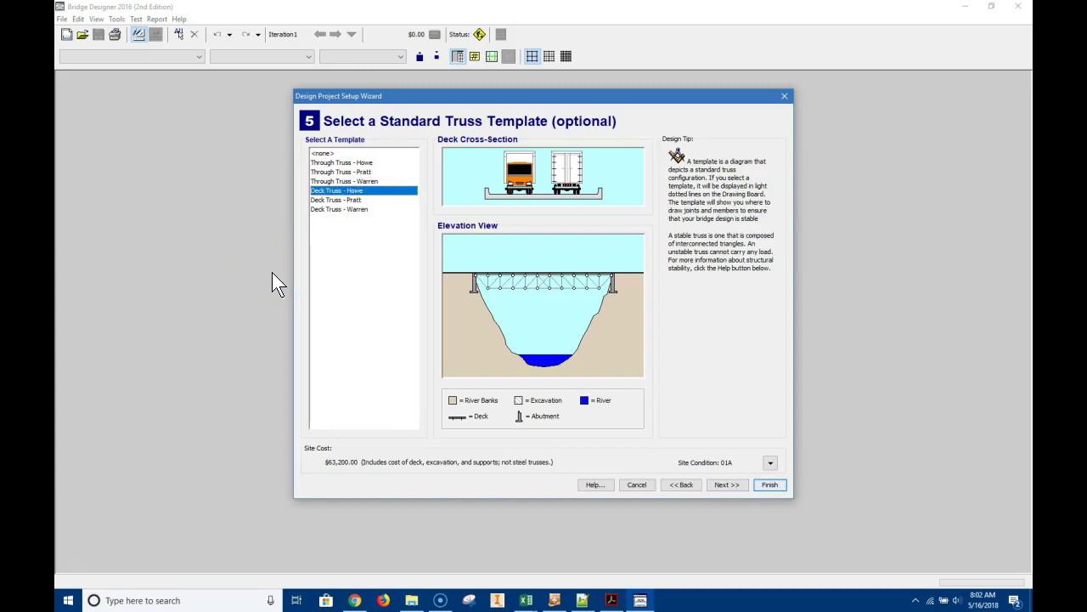
{"action": "key", "text": "Down"}
{"action": "key", "text": "Down"}
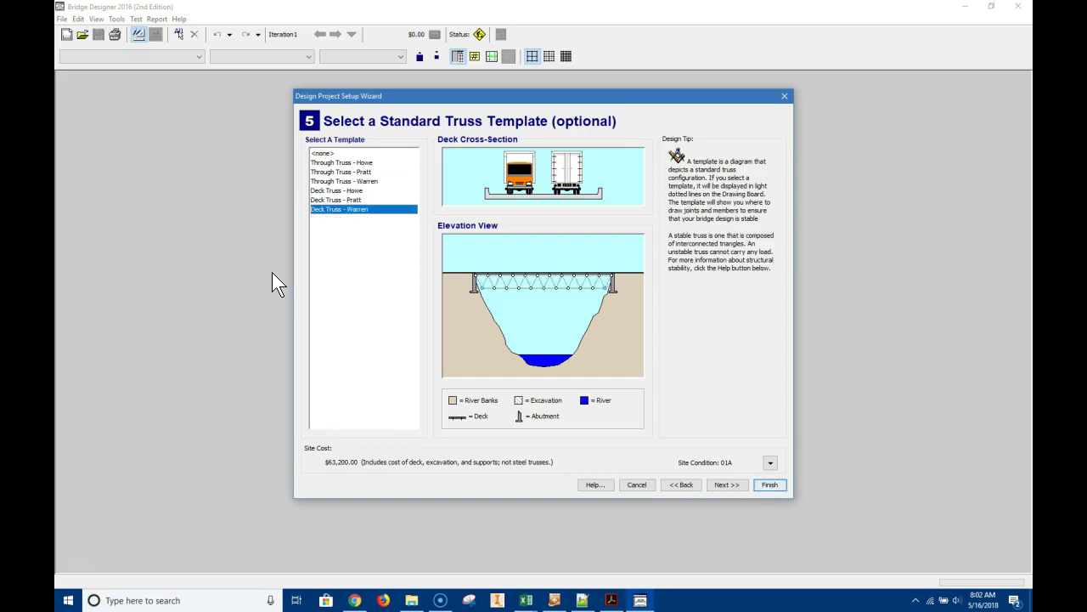
{"action": "key", "text": "Up"}
{"action": "key", "text": "Up"}
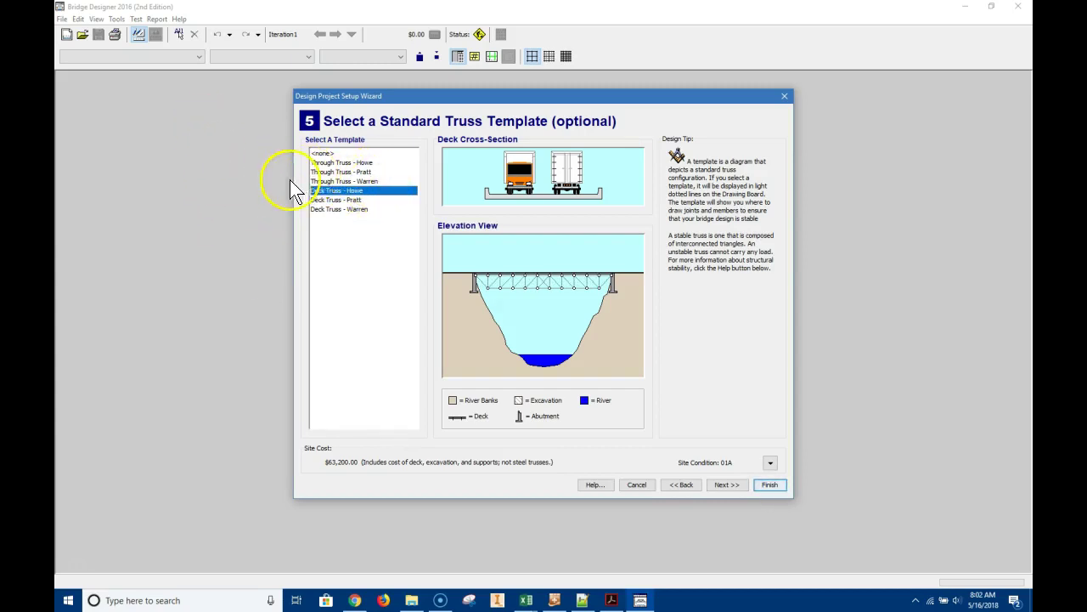
Enter the designer's name and project ID 02 in the title block, then finish the wizard
{"action": "left_click", "coordinate": [723, 486]}
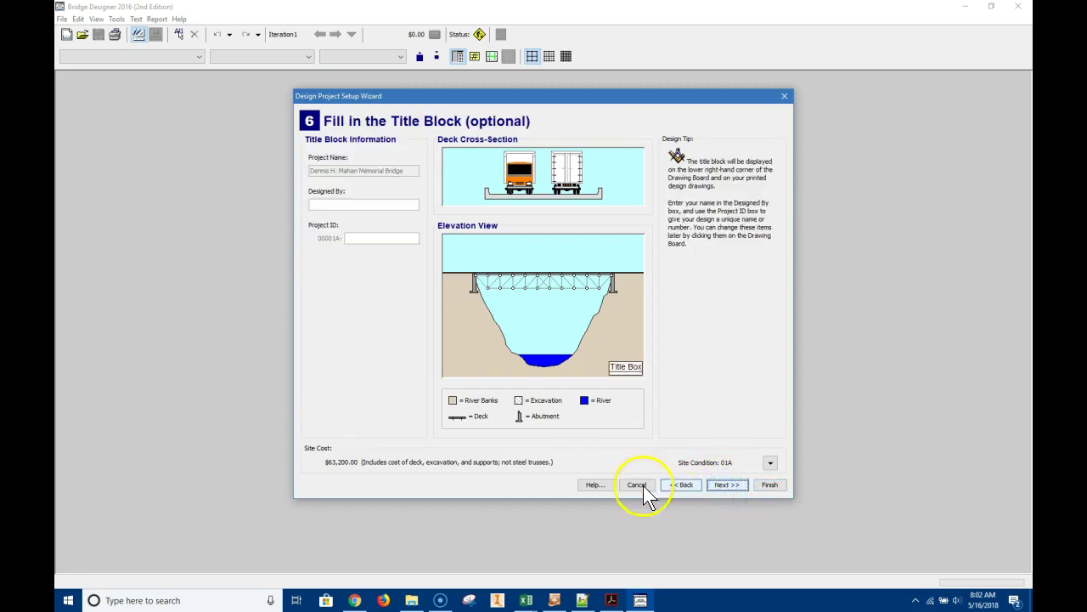
{"action": "left_click", "coordinate": [316, 204]}
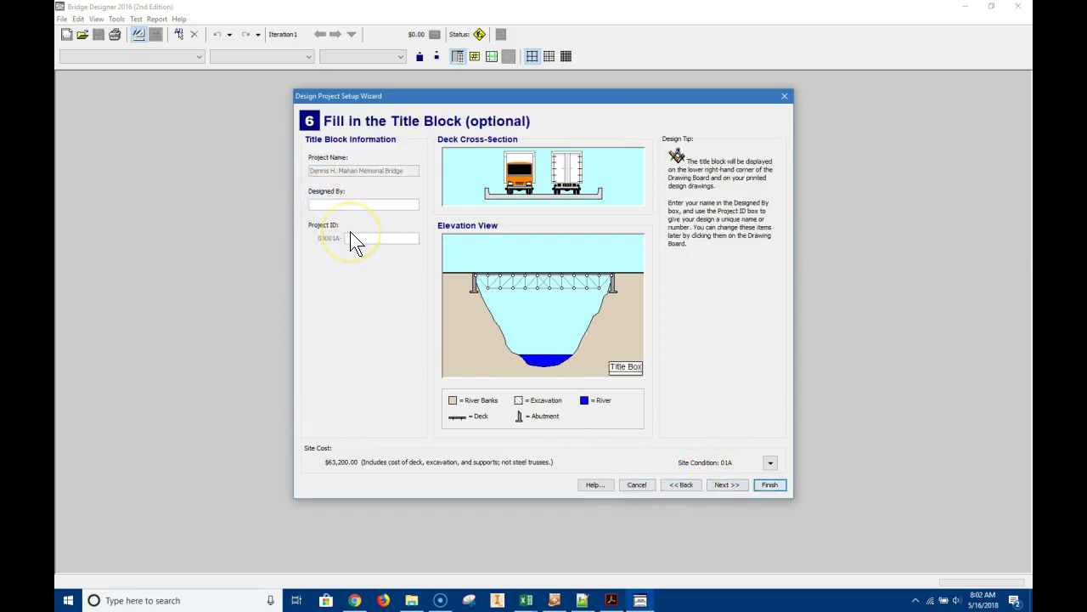
{"action": "type", "text": "MARCUS HUFF"}
{"action": "left_click", "coordinate": [371, 237]}
{"action": "type", "text": "02"}
{"action": "left_click", "coordinate": [733, 487]}
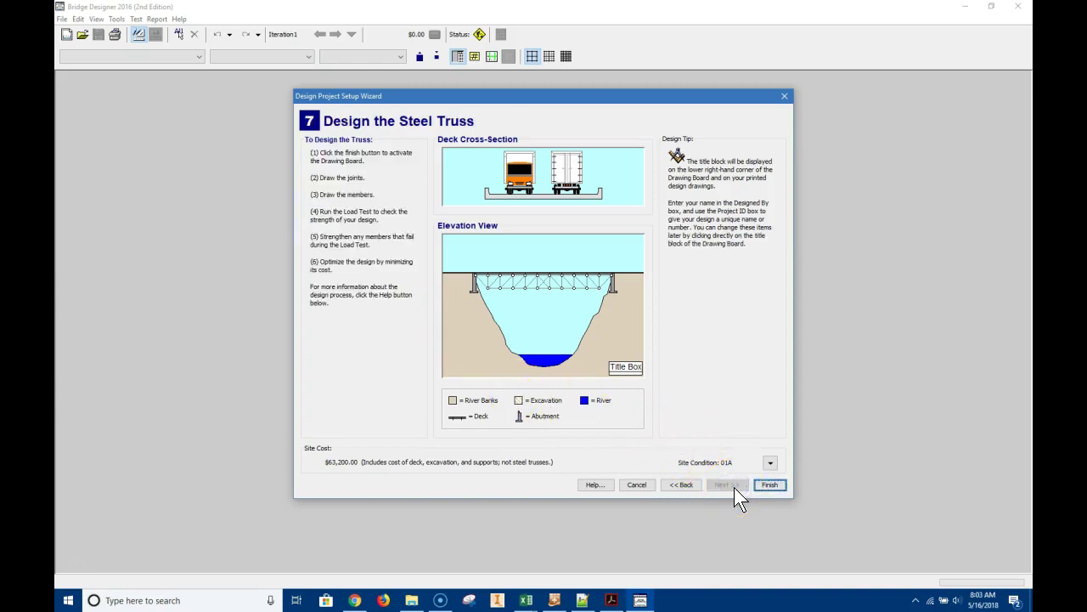
{"action": "left_click", "coordinate": [782, 487]}
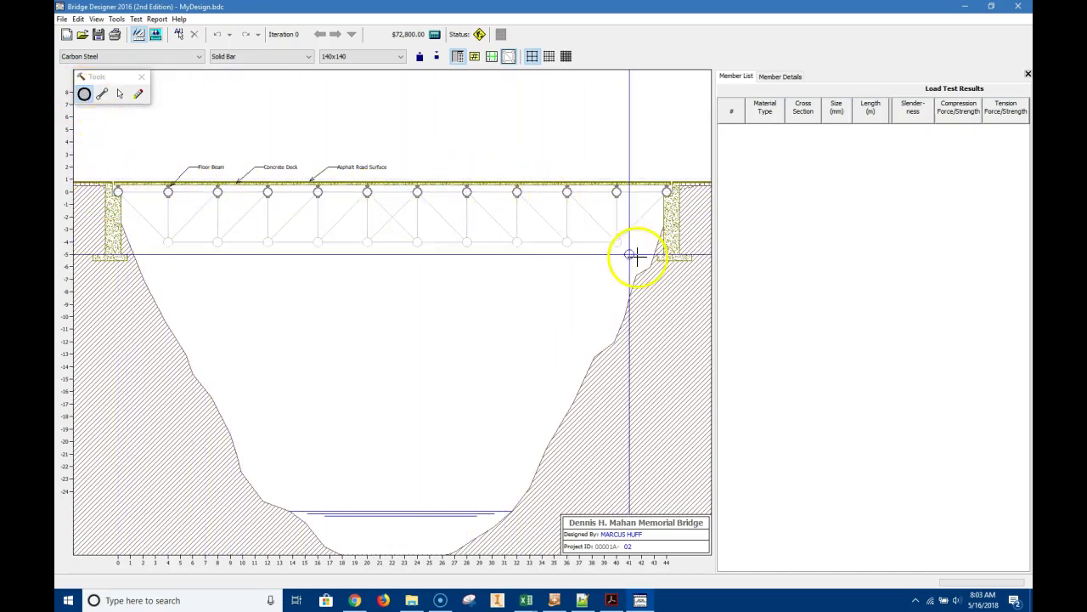
Place lower-chord joints on the -4 m line every 4 m from x=40 back to x=4
{"action": "left_click", "coordinate": [618, 242]}
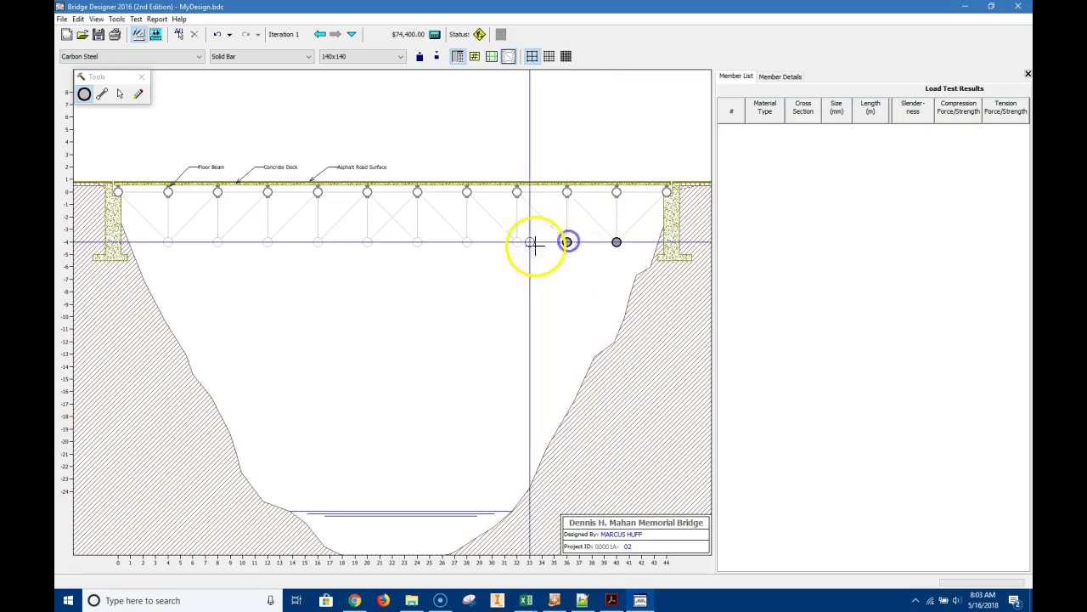
{"action": "left_click", "coordinate": [517, 242]}
{"action": "left_click", "coordinate": [466, 242]}
{"action": "left_click", "coordinate": [417, 242]}
{"action": "left_click", "coordinate": [367, 242]}
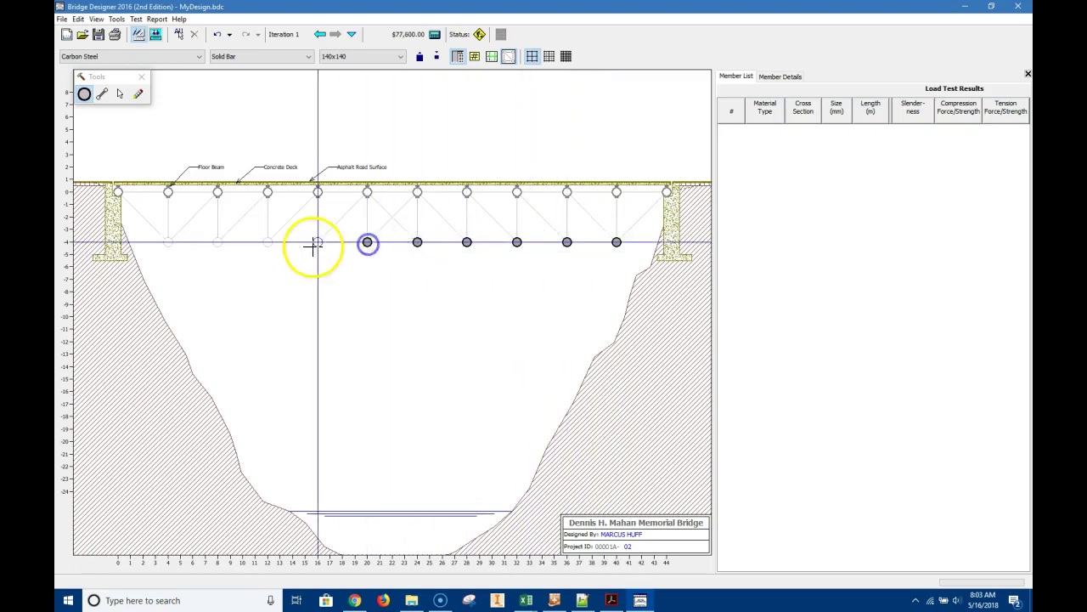
{"action": "left_click", "coordinate": [318, 242]}
{"action": "left_click", "coordinate": [268, 242]}
{"action": "left_click", "coordinate": [218, 242]}
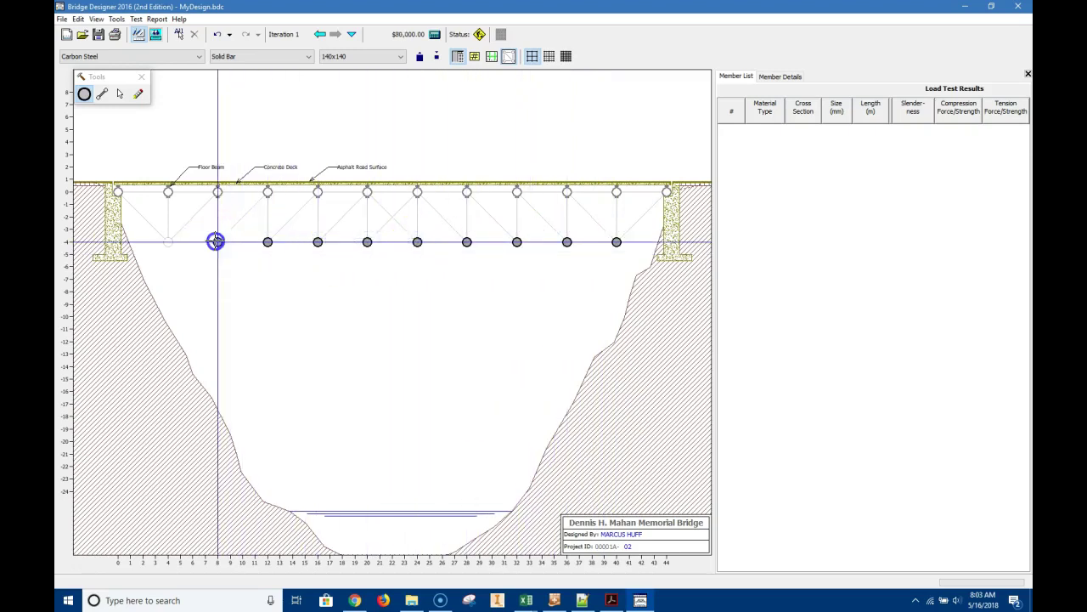
{"action": "left_click", "coordinate": [168, 242]}
{"action": "left_click", "coordinate": [101, 95]}
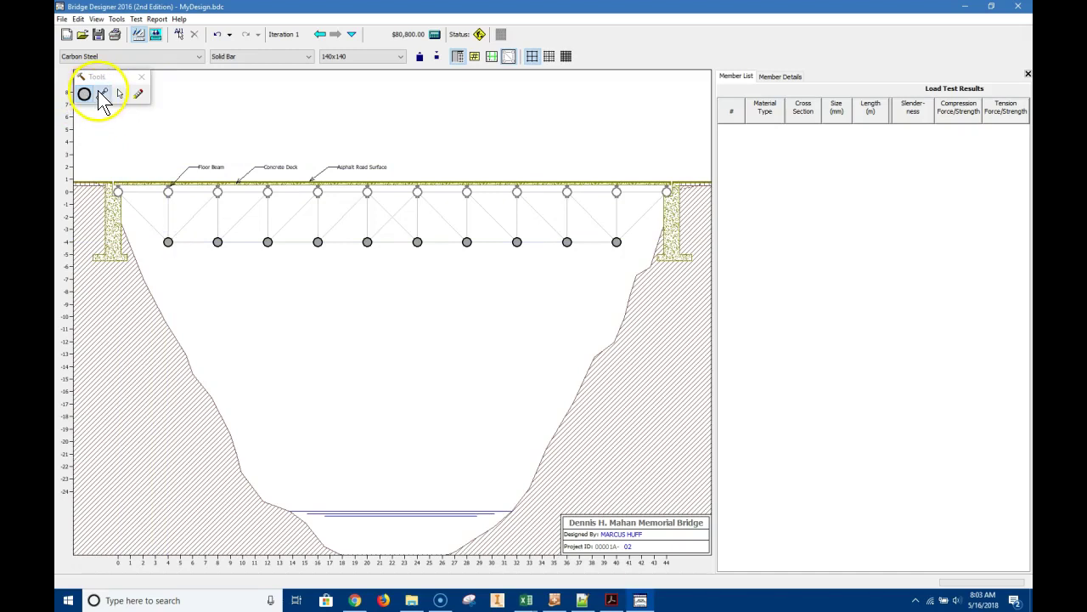
Set new members to High-Strength Low-Alloy Steel, Solid Bar section, size 200x200
{"action": "left_click", "coordinate": [119, 56]}
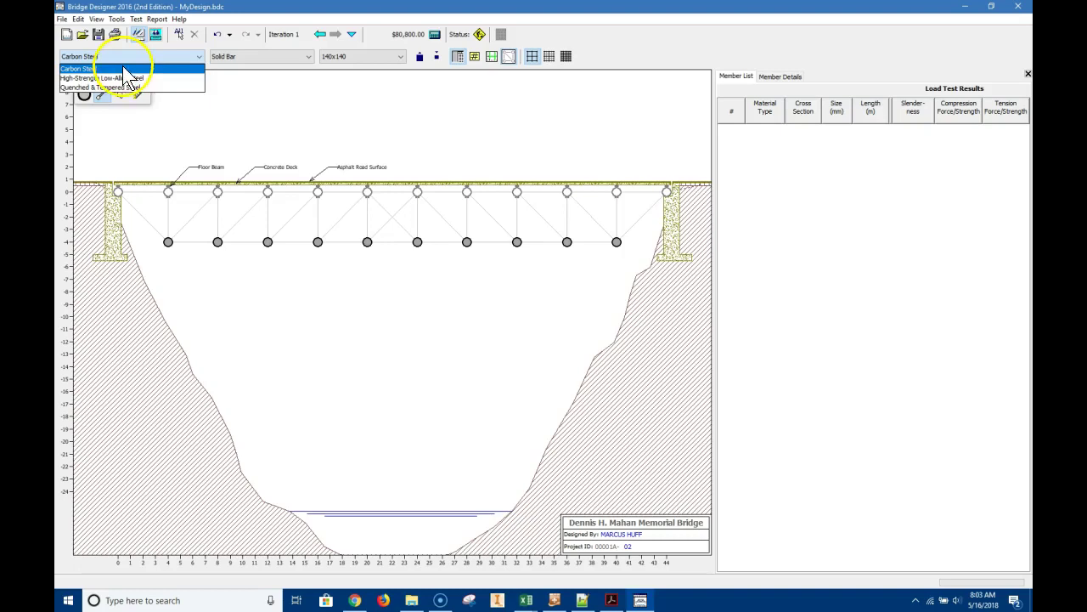
{"action": "left_click", "coordinate": [127, 77]}
{"action": "left_click", "coordinate": [234, 57]}
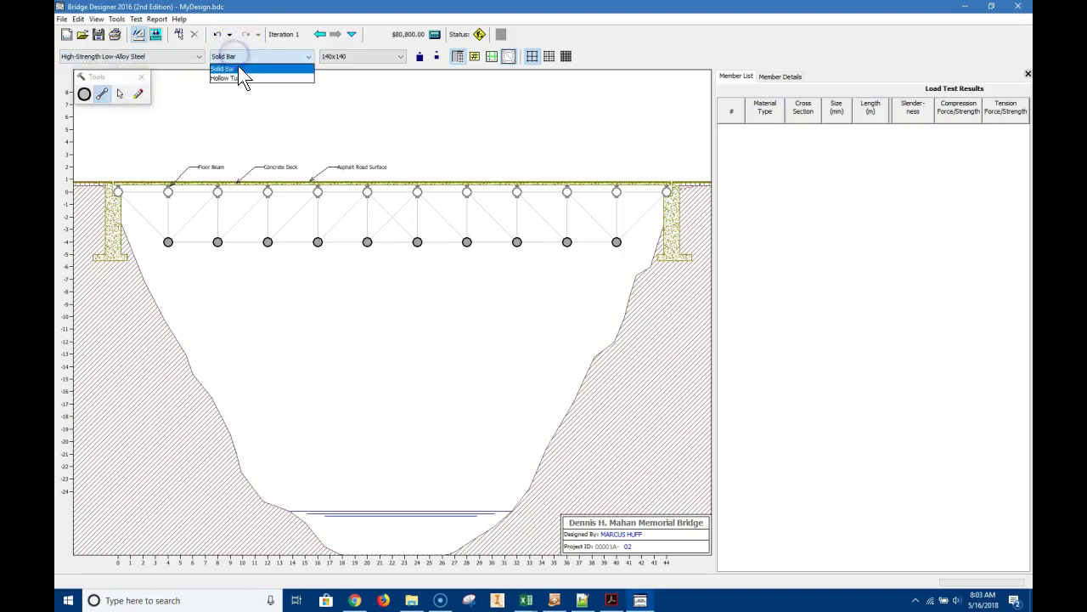
{"action": "left_click", "coordinate": [239, 68]}
{"action": "left_click", "coordinate": [241, 56]}
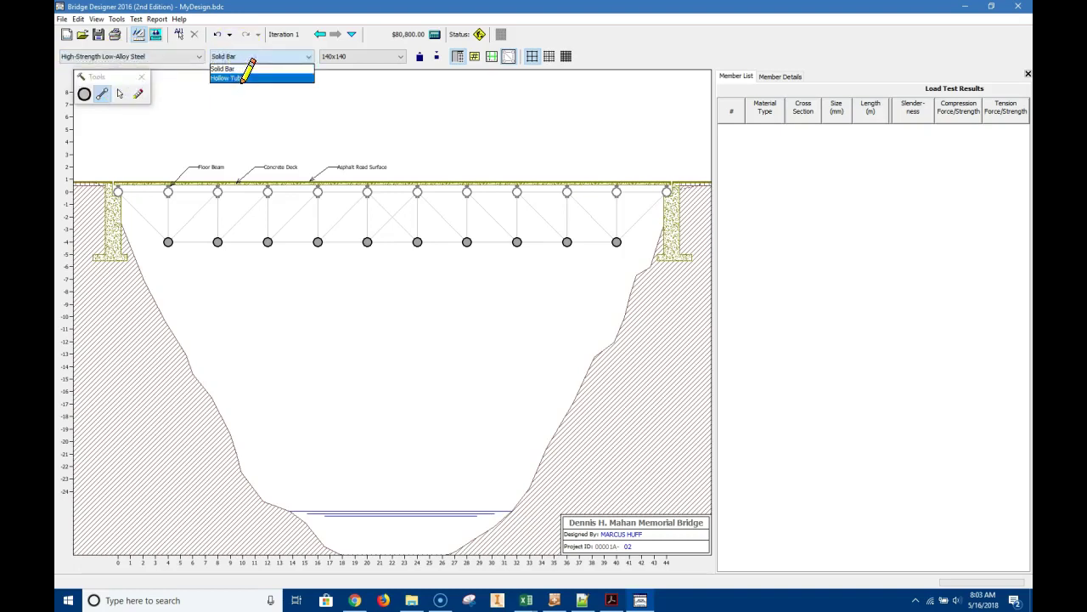
{"action": "left_click", "coordinate": [352, 57]}
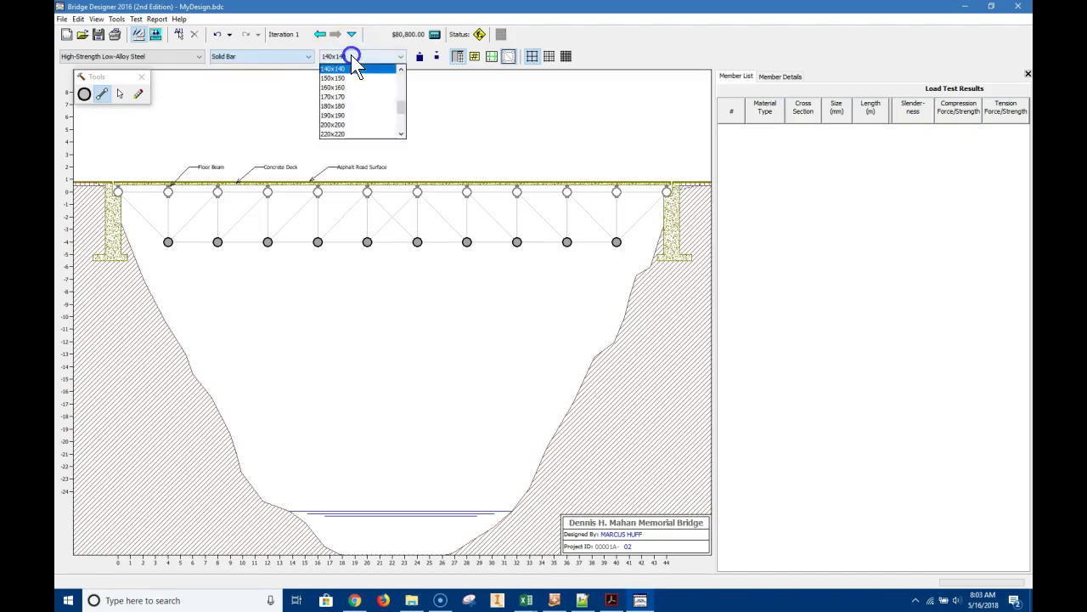
{"action": "left_click", "coordinate": [353, 124]}
{"action": "left_click", "coordinate": [161, 56]}
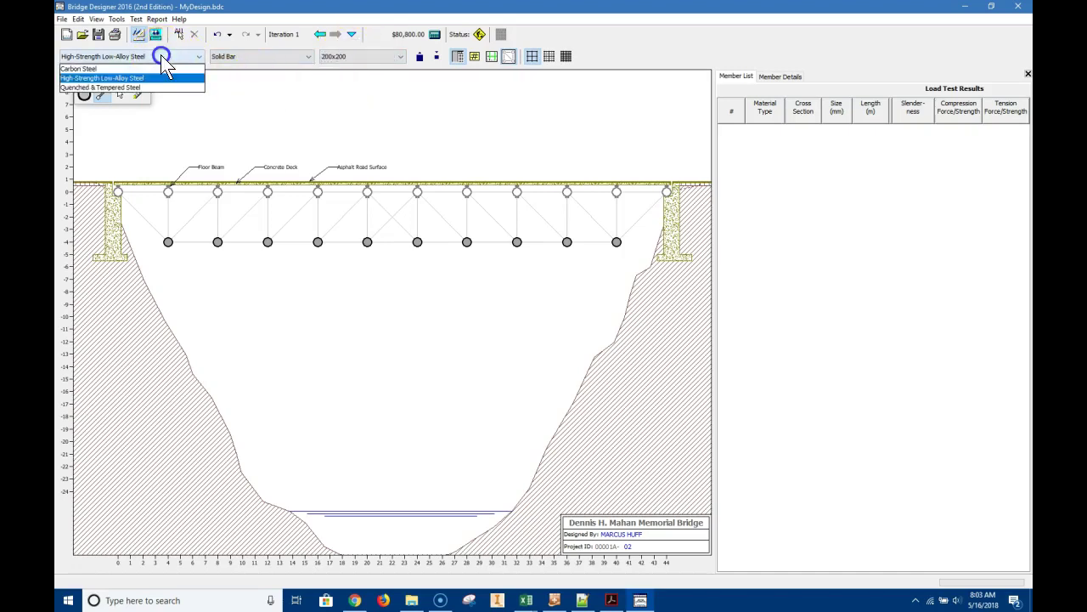
{"action": "left_click", "coordinate": [155, 77]}
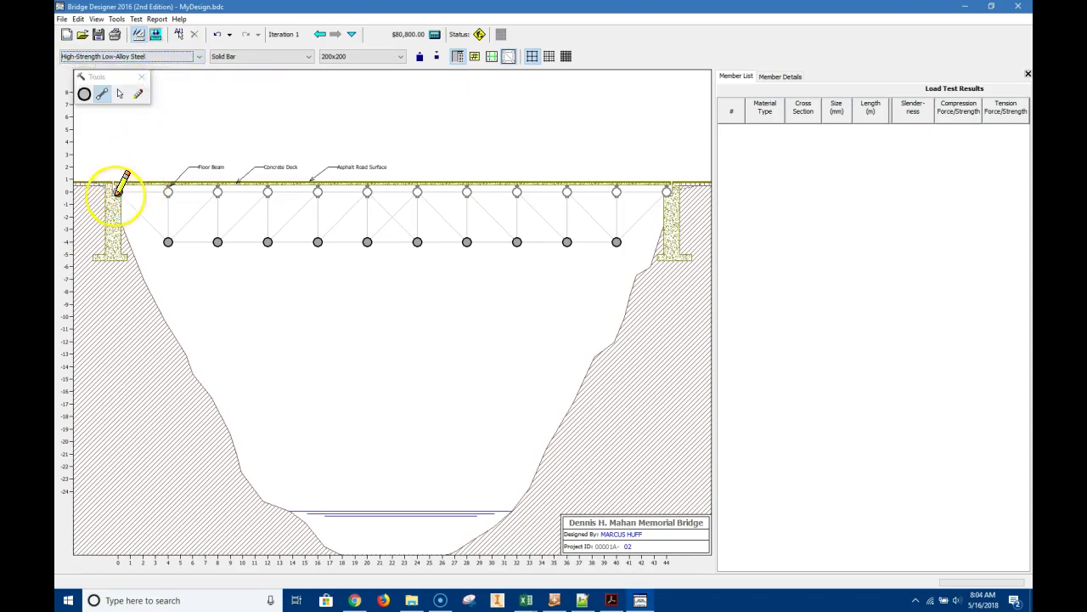
Draw the top and bottom chords and the end diagonals to both abutments
{"action": "mouse_move", "coordinate": [118, 191]}
{"action": "left_mouse_down"}
{"action": "mouse_move", "coordinate": [168, 242]}
{"action": "mouse_move", "coordinate": [218, 241]}
{"action": "left_mouse_up"}
{"action": "mouse_move", "coordinate": [267, 192]}
{"action": "left_mouse_down"}
{"action": "mouse_move", "coordinate": [268, 242]}
{"action": "mouse_move", "coordinate": [316, 193]}
{"action": "left_mouse_up"}
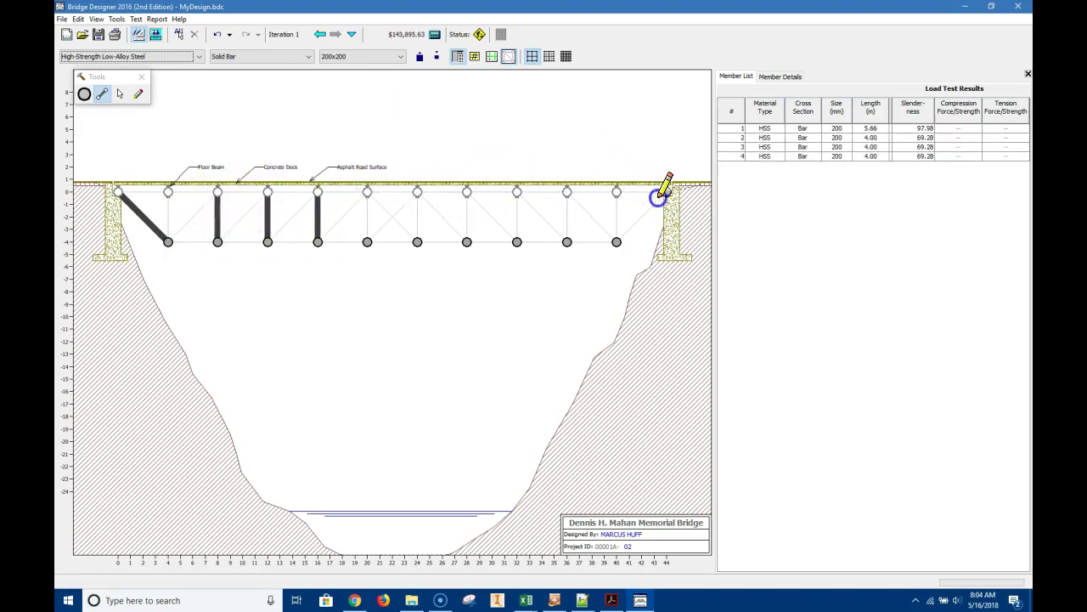
{"action": "left_click_drag", "start_coordinate": [659, 195], "coordinate": [666, 192]}
{"action": "mouse_move", "coordinate": [318, 192]}
{"action": "left_mouse_down"}
{"action": "mouse_move", "coordinate": [165, 180]}
{"action": "mouse_move", "coordinate": [125, 191]}
{"action": "left_mouse_up"}
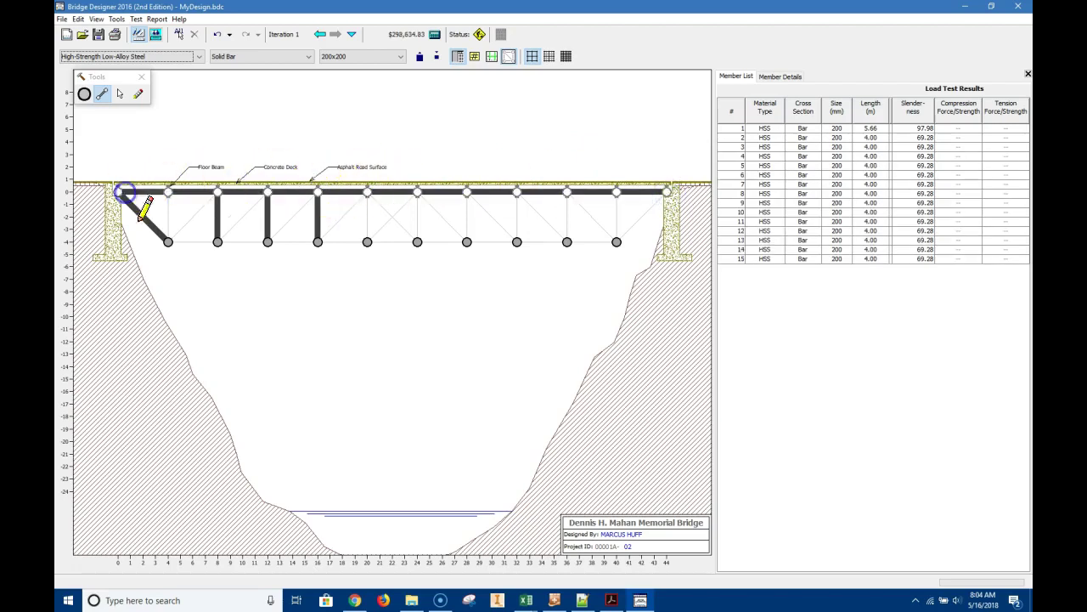
{"action": "left_click_drag", "start_coordinate": [168, 242], "coordinate": [626, 250]}
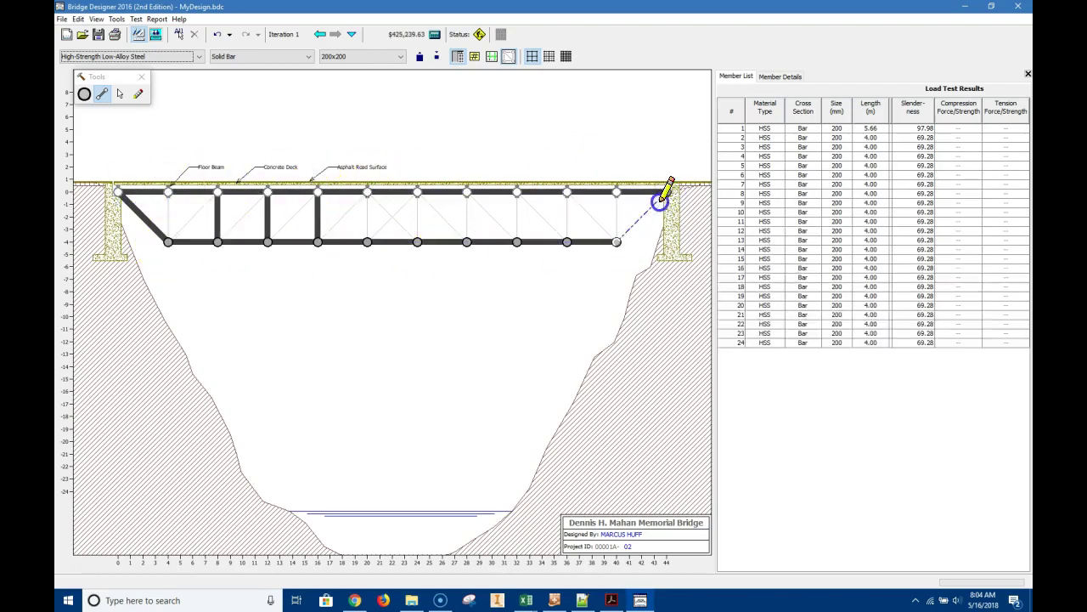
{"action": "left_click_drag", "start_coordinate": [663, 199], "coordinate": [667, 192]}
{"action": "left_click_drag", "start_coordinate": [617, 241], "coordinate": [567, 192]}
Add verticals and diagonals panel by panel leftward to joint 4, completing 42 members
{"action": "left_click_drag", "start_coordinate": [567, 241], "coordinate": [517, 242]}
{"action": "left_click_drag", "start_coordinate": [516, 192], "coordinate": [516, 242]}
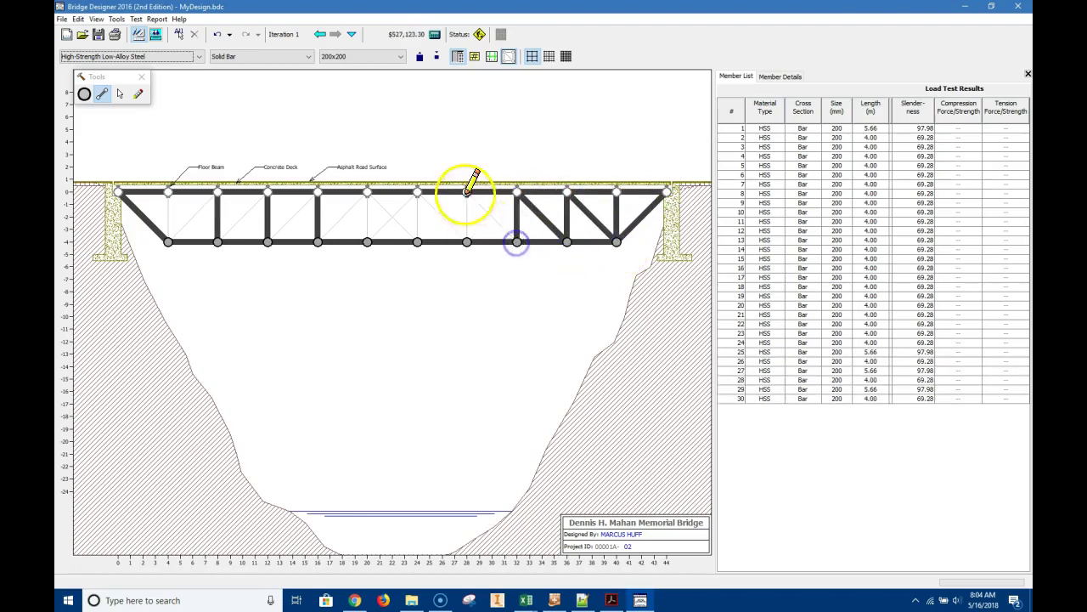
{"action": "left_click_drag", "start_coordinate": [466, 192], "coordinate": [466, 241]}
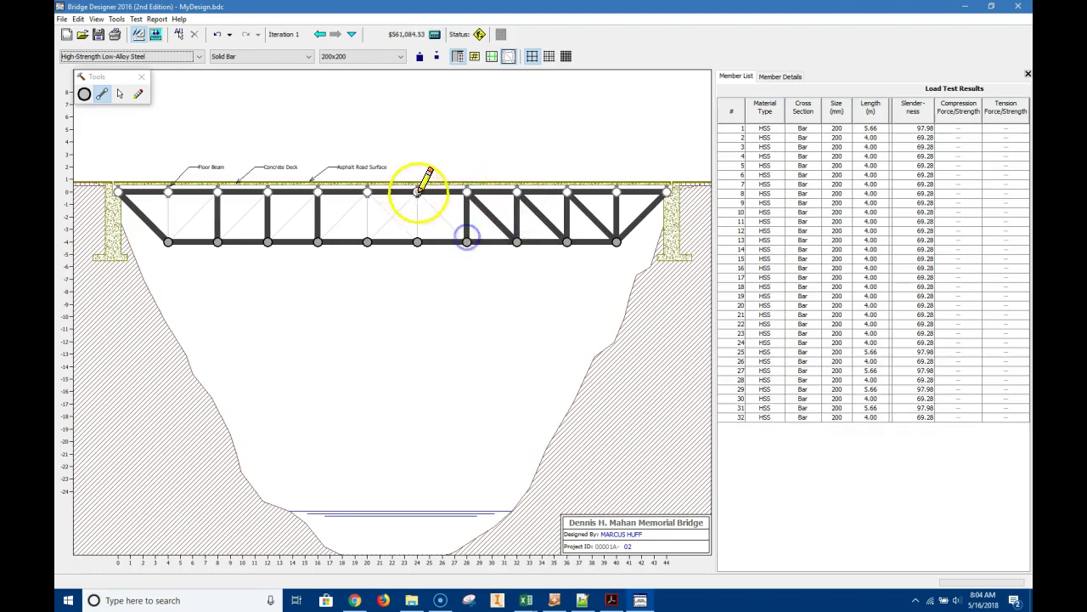
{"action": "left_click_drag", "start_coordinate": [417, 192], "coordinate": [417, 242]}
{"action": "left_click_drag", "start_coordinate": [367, 192], "coordinate": [367, 242]}
{"action": "left_click_drag", "start_coordinate": [367, 192], "coordinate": [367, 242]}
{"action": "mouse_move", "coordinate": [367, 242]}
{"action": "left_mouse_down"}
{"action": "mouse_move", "coordinate": [326, 217]}
{"action": "mouse_move", "coordinate": [315, 194]}
{"action": "left_mouse_up"}
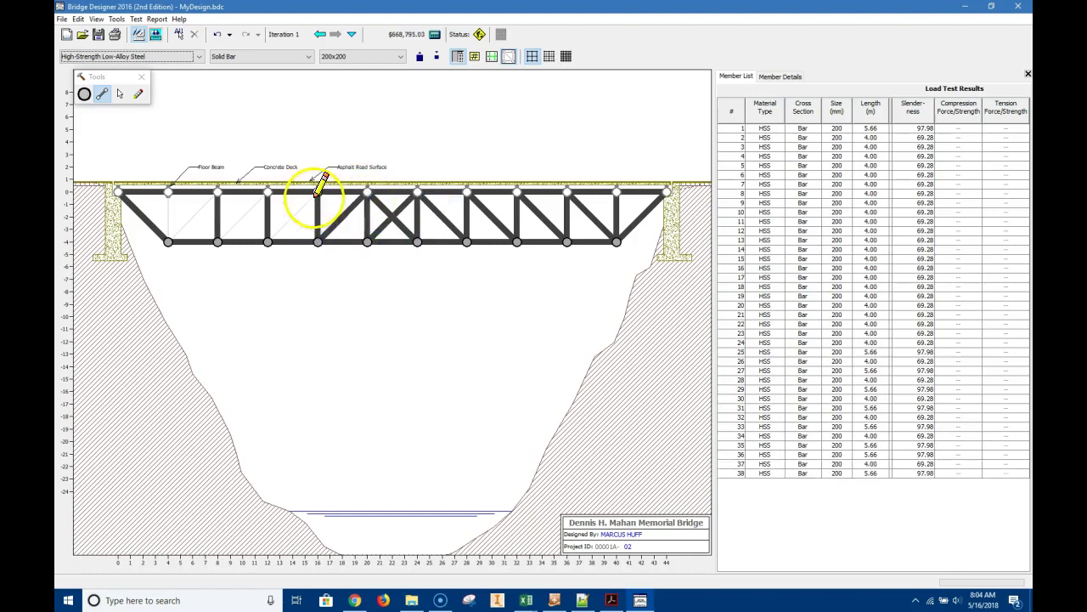
{"action": "left_click_drag", "start_coordinate": [269, 240], "coordinate": [269, 242]}
{"action": "left_click_drag", "start_coordinate": [268, 193], "coordinate": [218, 242]}
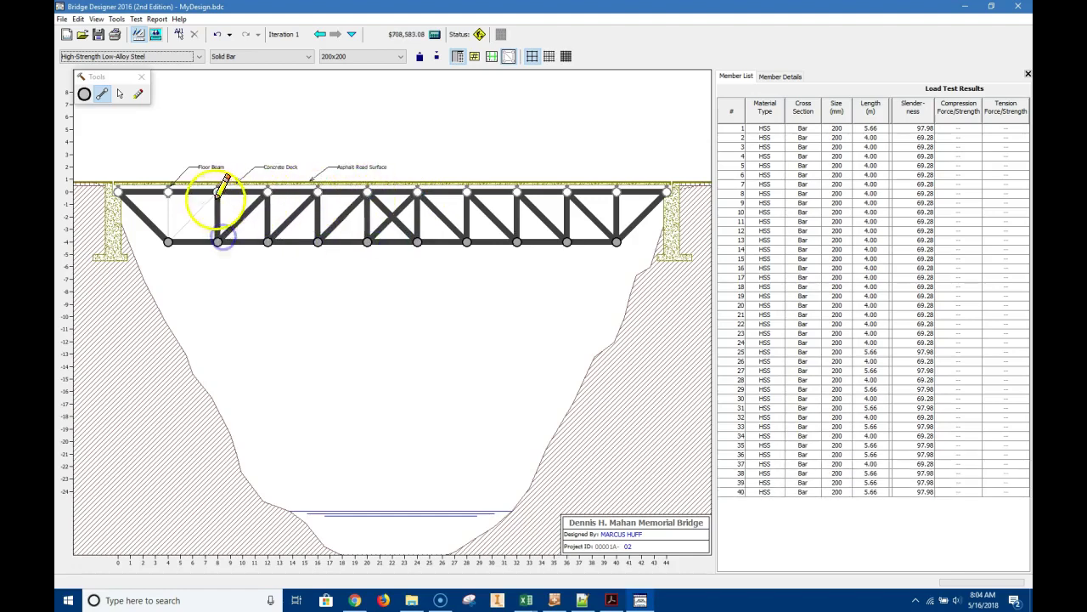
{"action": "left_click_drag", "start_coordinate": [217, 193], "coordinate": [168, 242]}
{"action": "left_click_drag", "start_coordinate": [167, 193], "coordinate": [169, 242]}
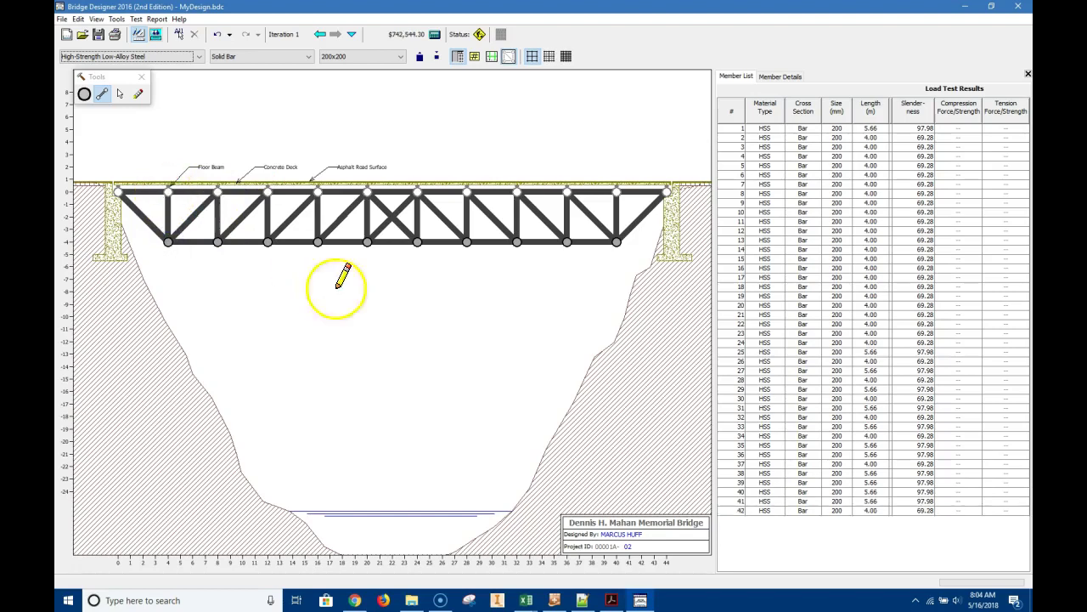
Save the $742,544.30 truss design as EXAMPLE 02.bdc in the CORE TRAINING 2017 folder
{"action": "left_click", "coordinate": [100, 36]}
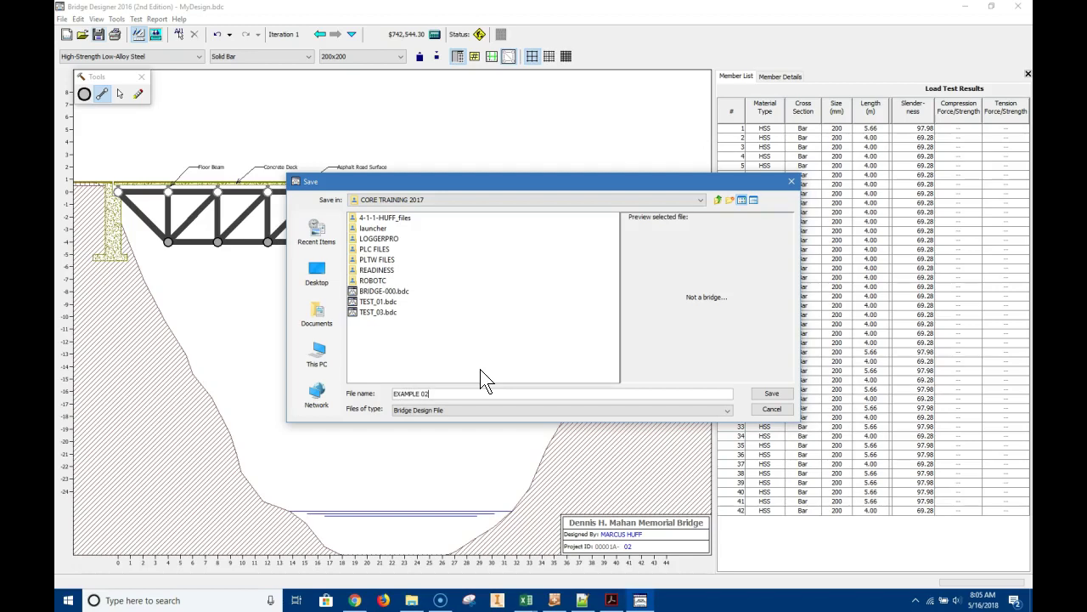
{"action": "key", "text": "Return"}
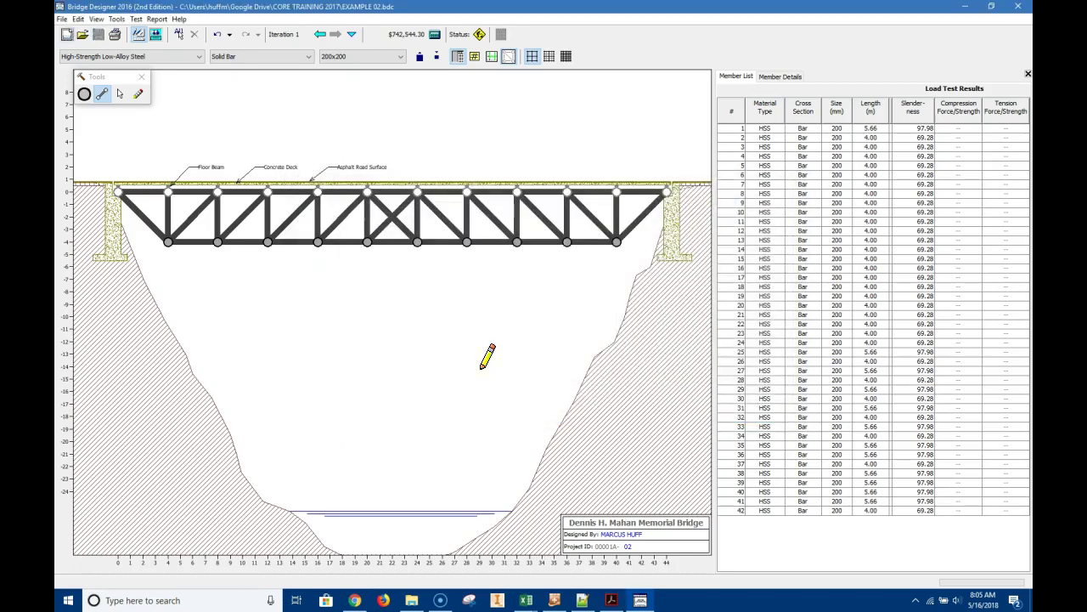
{"action": "left_click", "coordinate": [123, 95]}
{"action": "left_click_drag", "start_coordinate": [103, 160], "coordinate": [429, 274]}
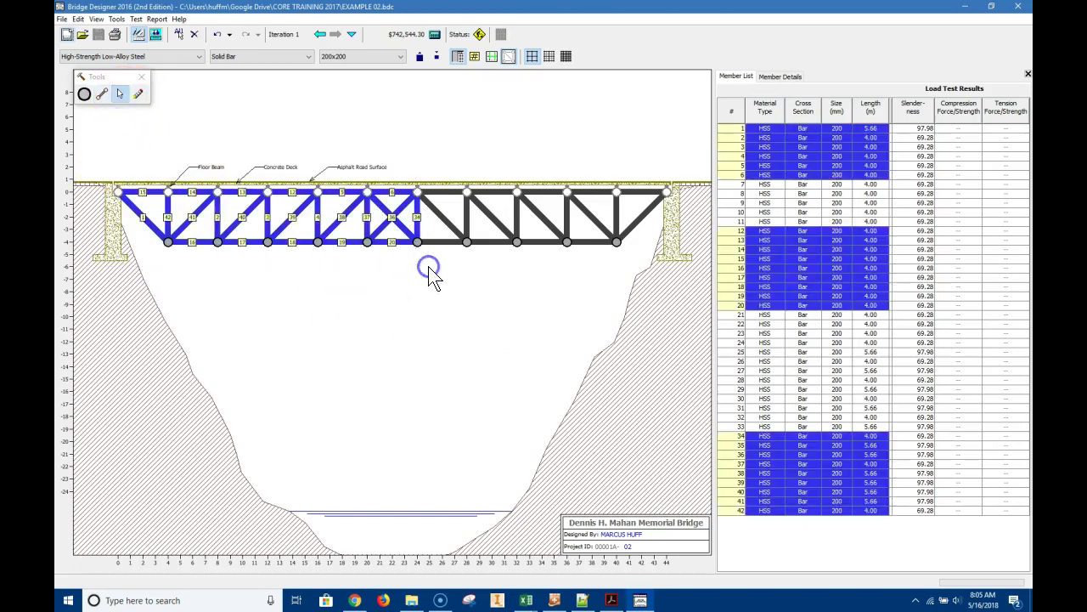
{"action": "left_click", "coordinate": [192, 115]}
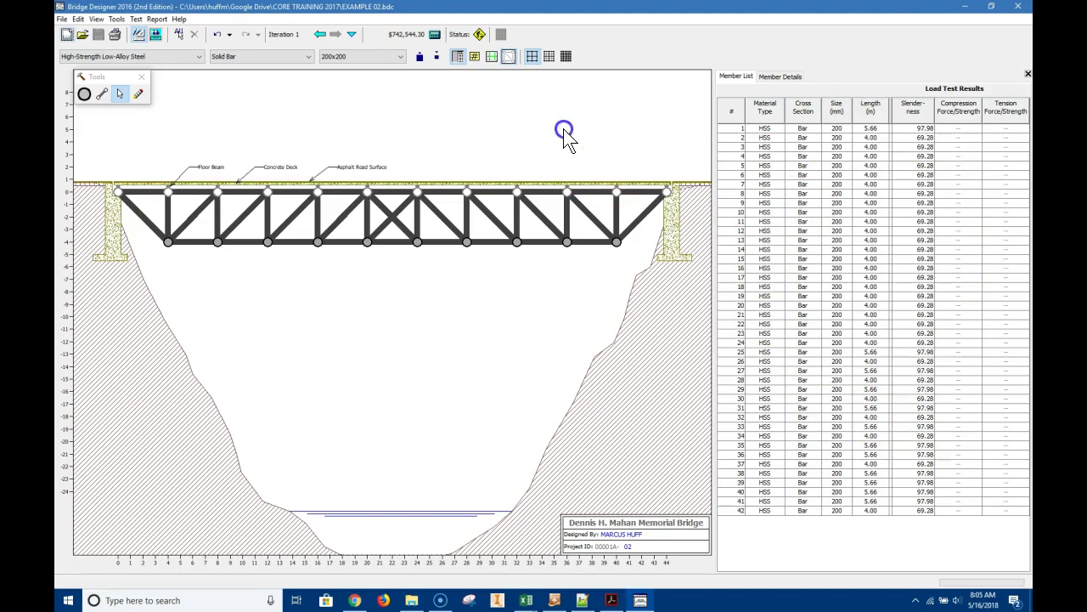
Run the 3D load test, which passes with a peak force/strength ratio of 0.62, and return to the drawing board
{"action": "left_click", "coordinate": [138, 19]}
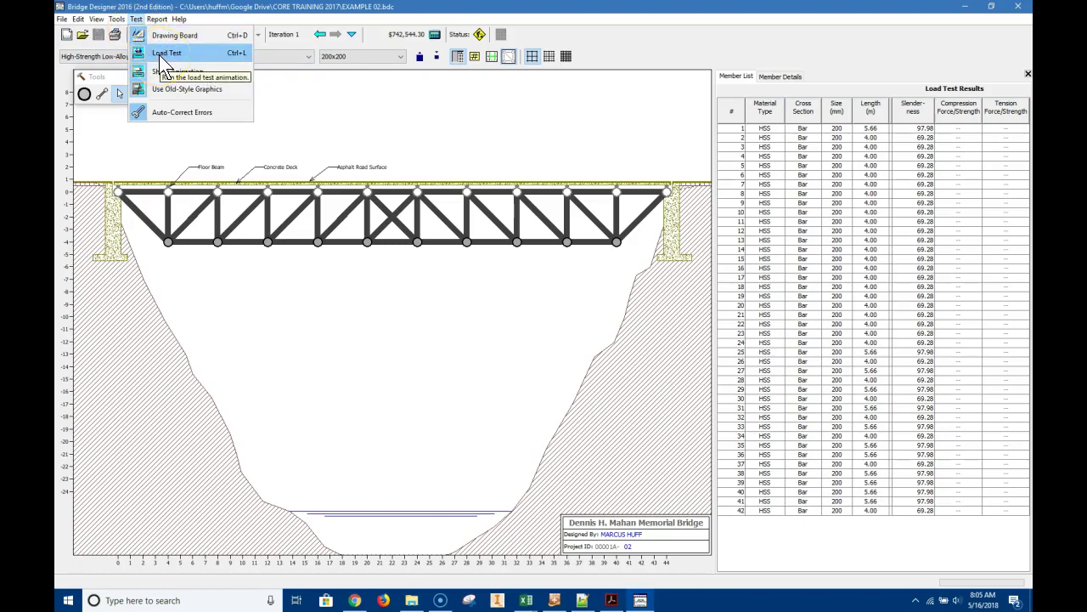
{"action": "left_click", "coordinate": [158, 55]}
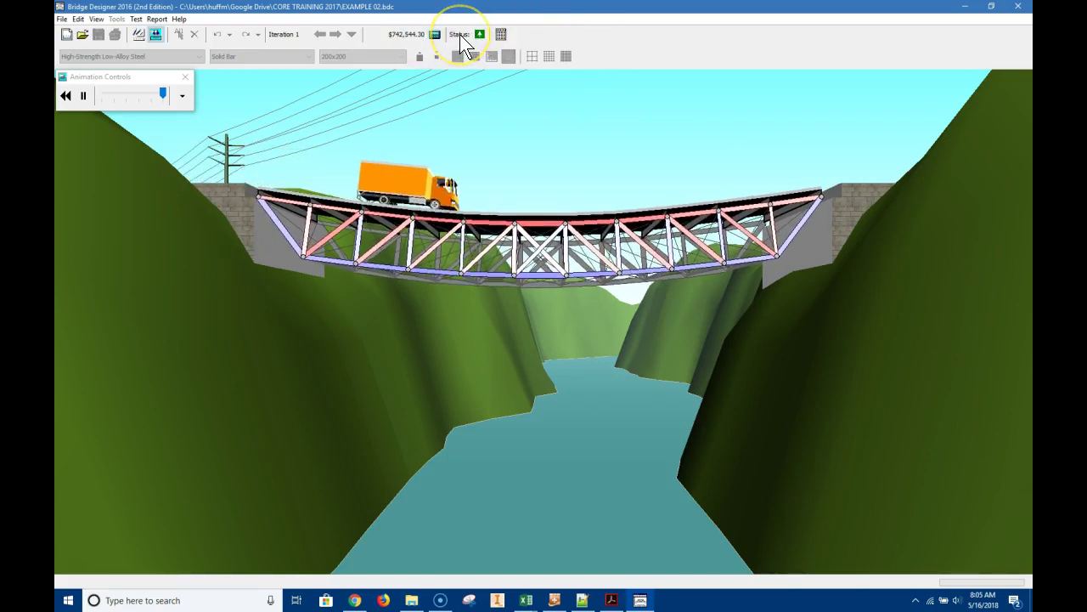
{"action": "mouse_move", "coordinate": [462, 43]}
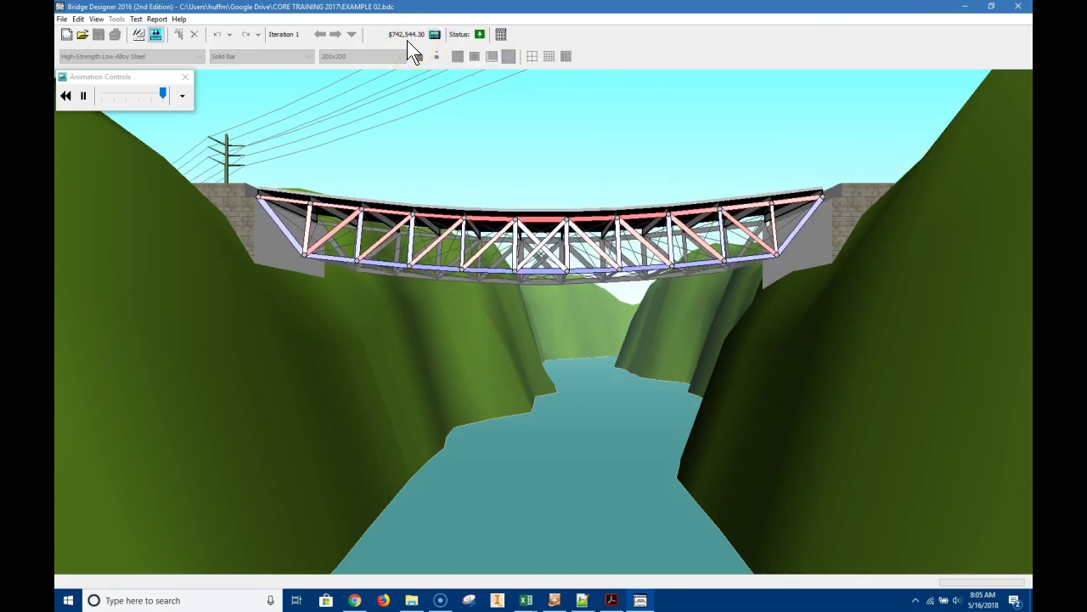
{"action": "left_click", "coordinate": [139, 36]}
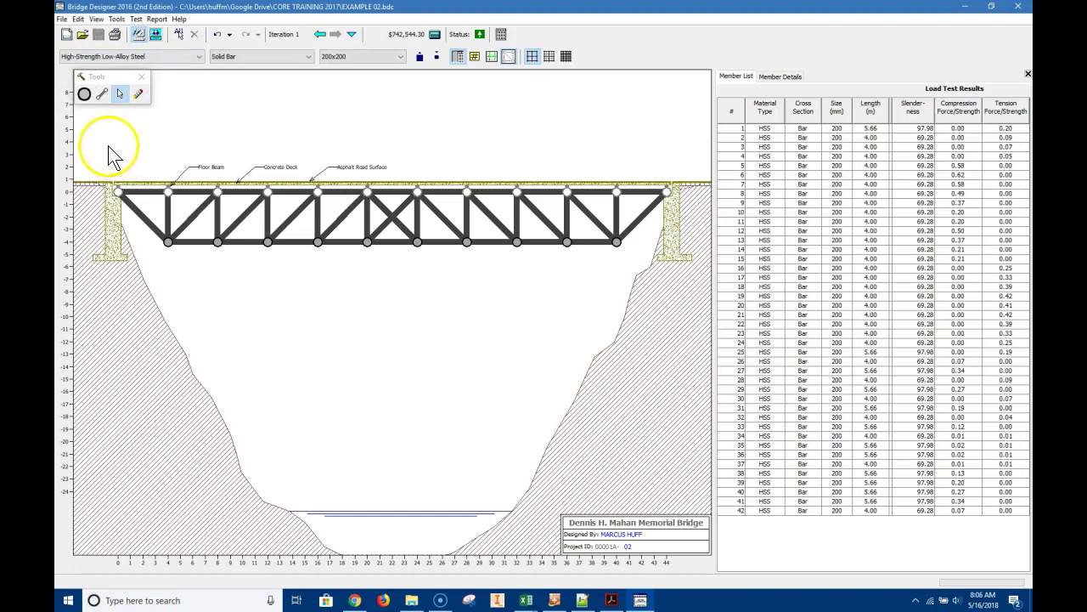
Select every truss member and change its size to 140x140
{"action": "left_click_drag", "start_coordinate": [106, 155], "coordinate": [692, 287]}
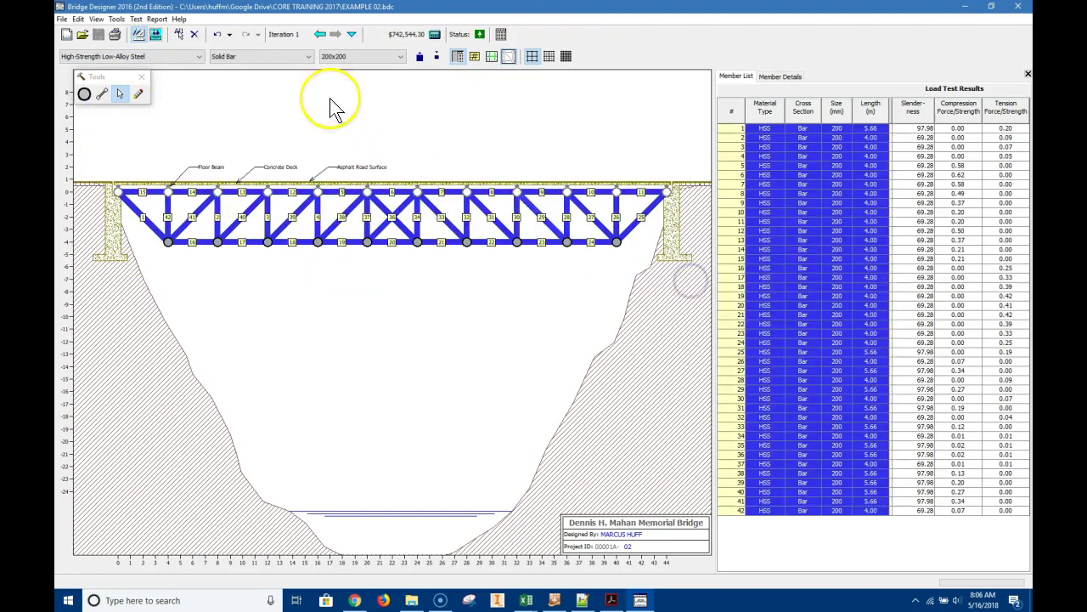
{"action": "left_click", "coordinate": [337, 58]}
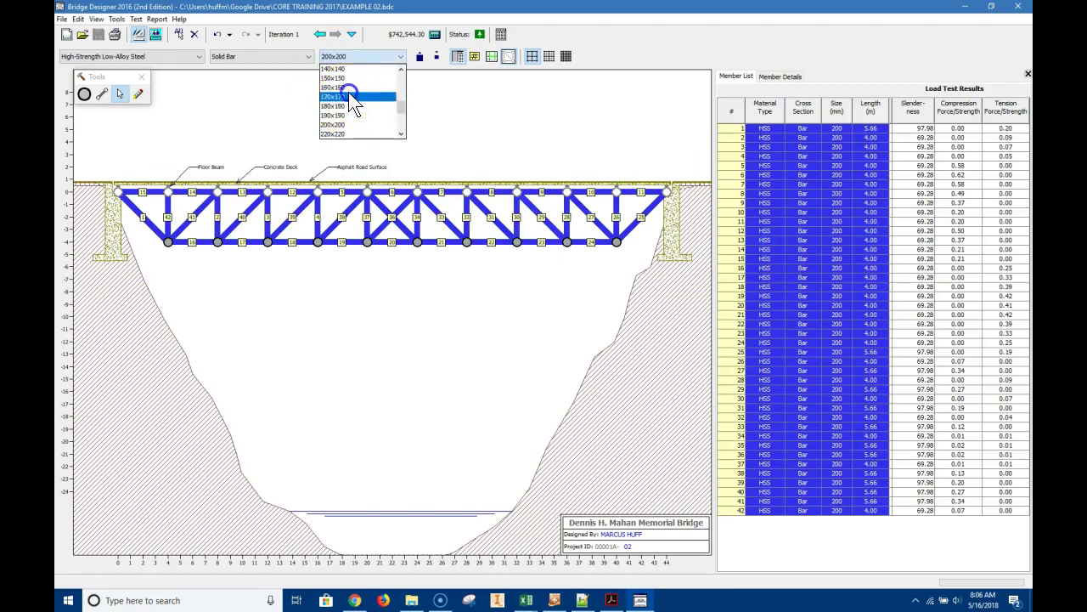
{"action": "left_click", "coordinate": [348, 91]}
{"action": "left_click", "coordinate": [338, 58]}
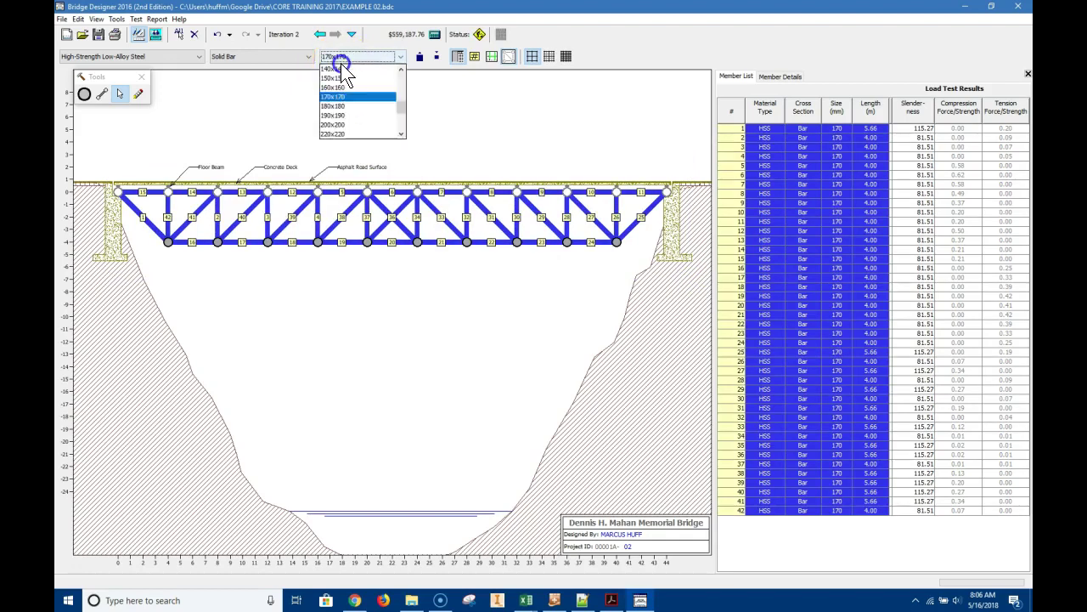
{"action": "left_click", "coordinate": [340, 60]}
{"action": "left_click", "coordinate": [357, 58]}
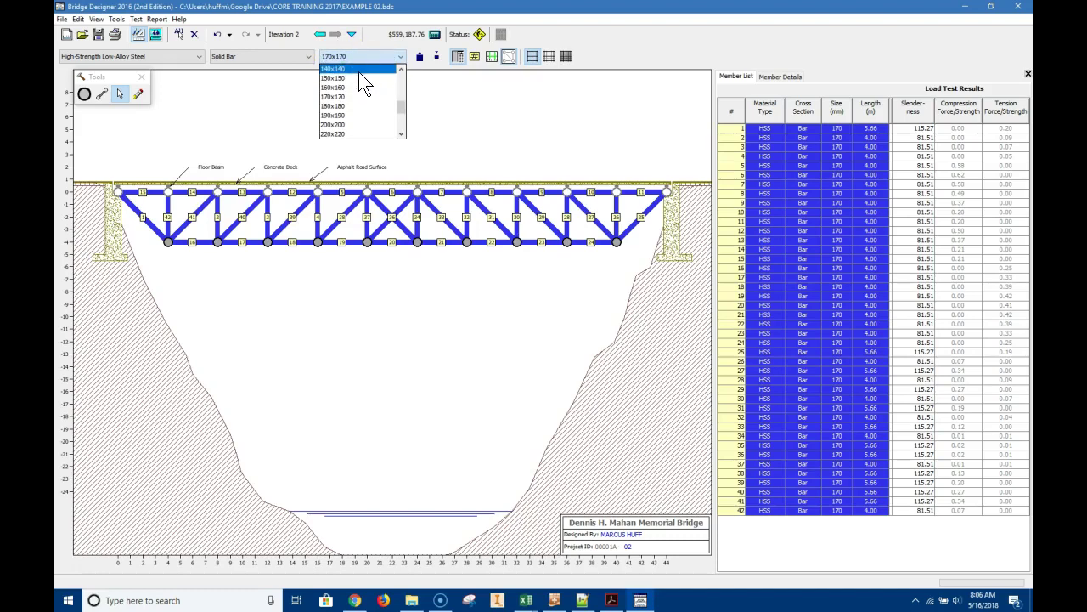
{"action": "left_click", "coordinate": [359, 69]}
Make bottom-chord members 16–24 into 140x140x7 hollow tubes
{"action": "left_click", "coordinate": [266, 106]}
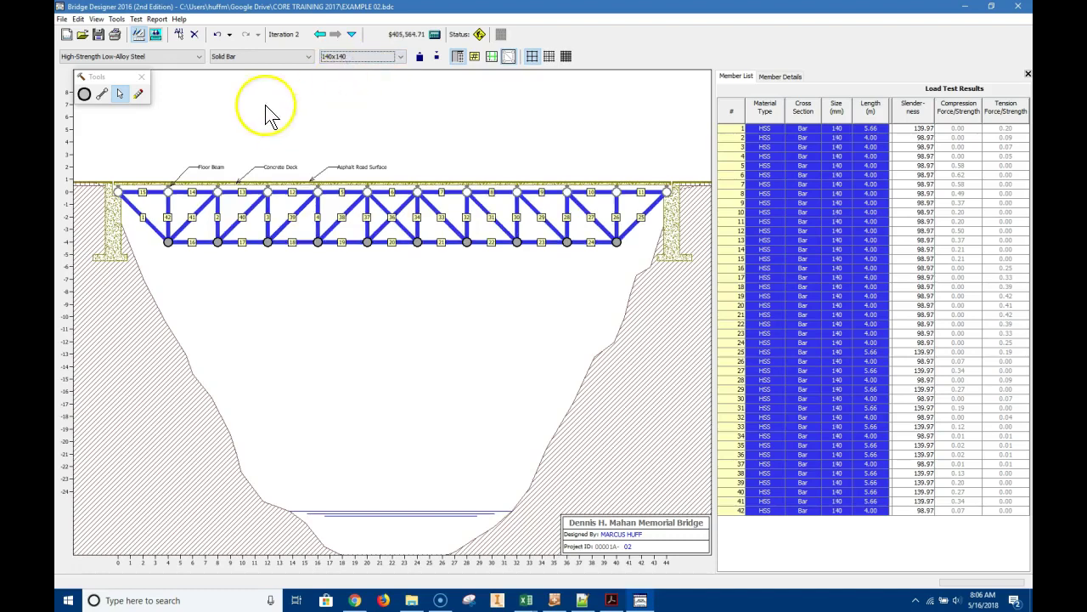
{"action": "left_click", "coordinate": [237, 96]}
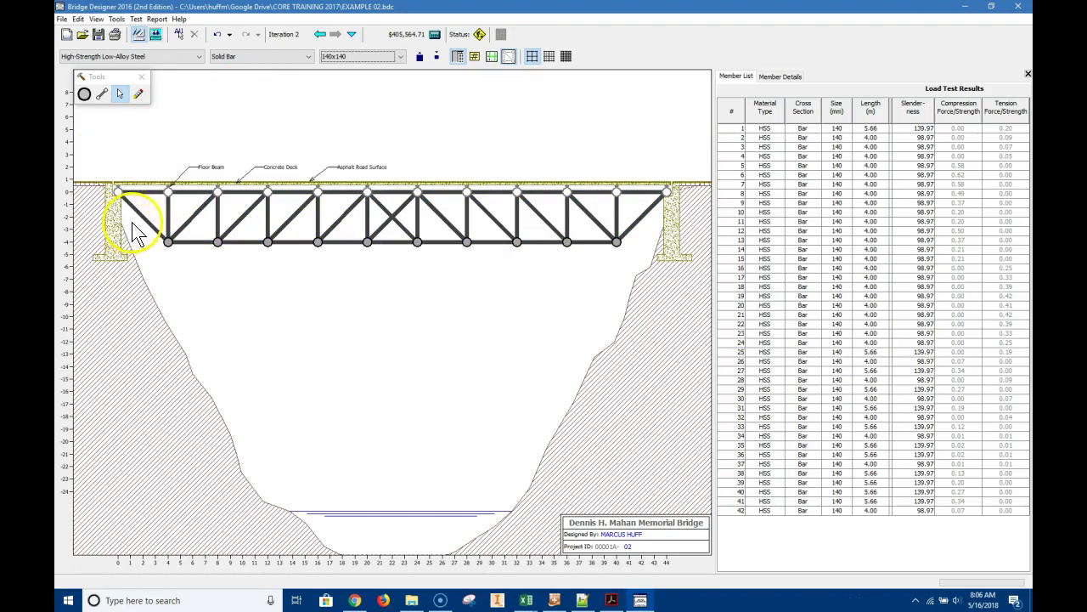
{"action": "left_click_drag", "start_coordinate": [142, 232], "coordinate": [685, 284]}
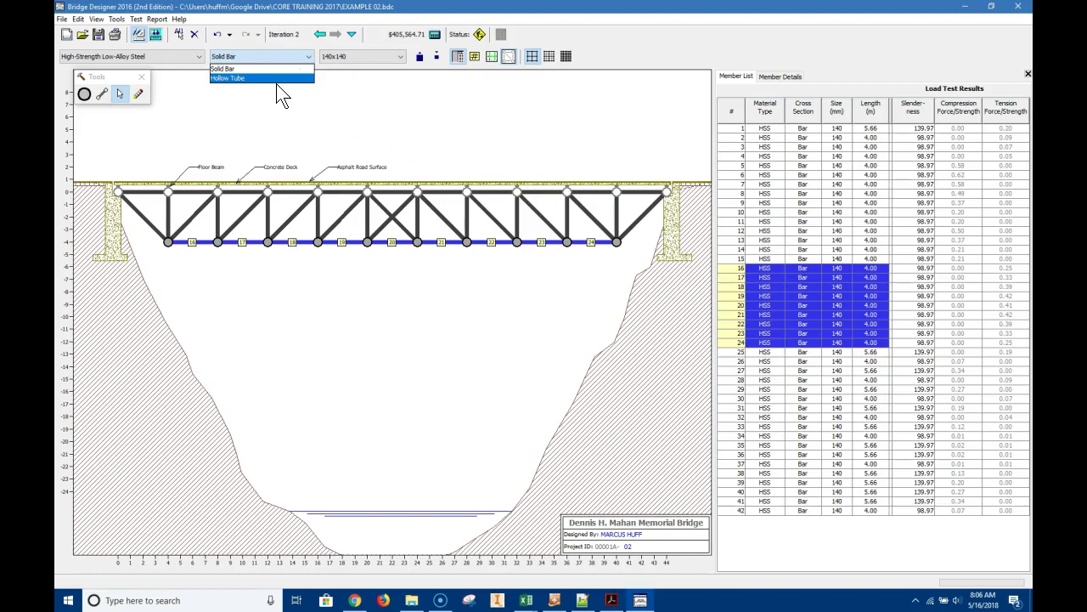
{"action": "left_click", "coordinate": [296, 116]}
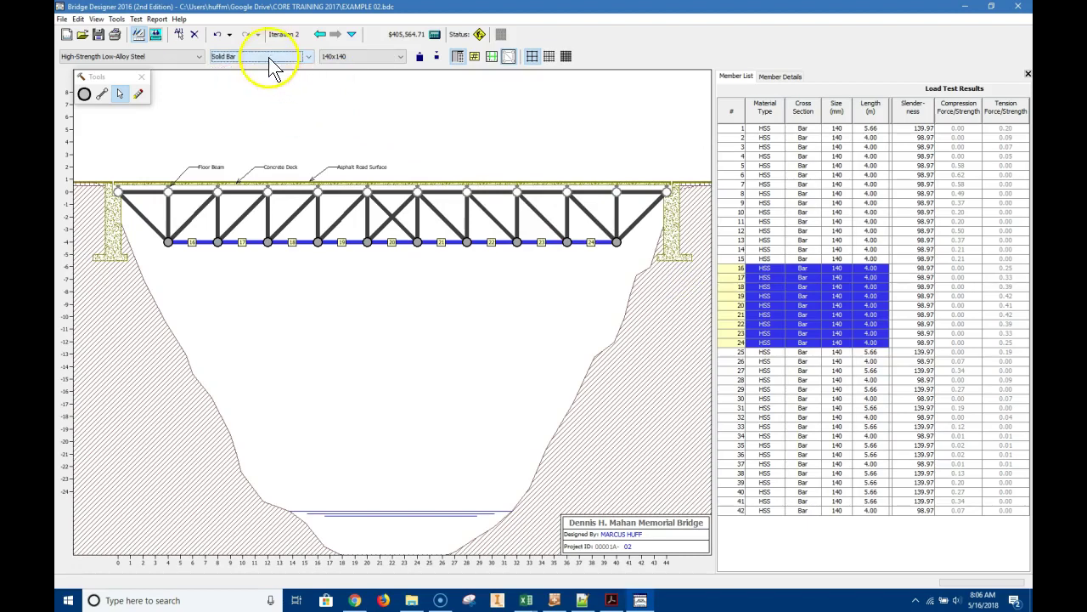
{"action": "left_click", "coordinate": [270, 78]}
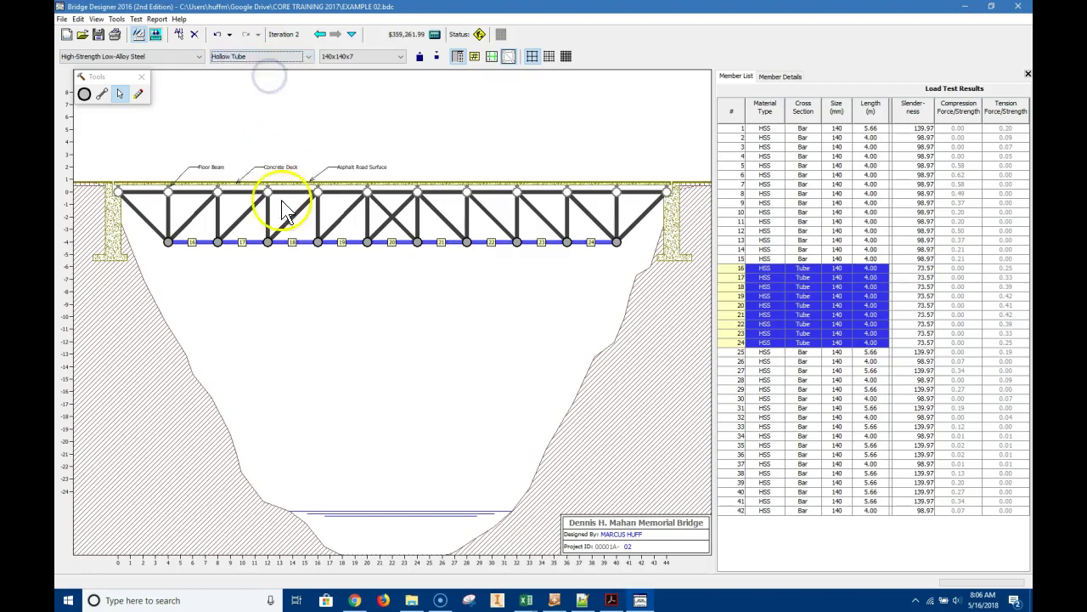
{"action": "left_click", "coordinate": [276, 267]}
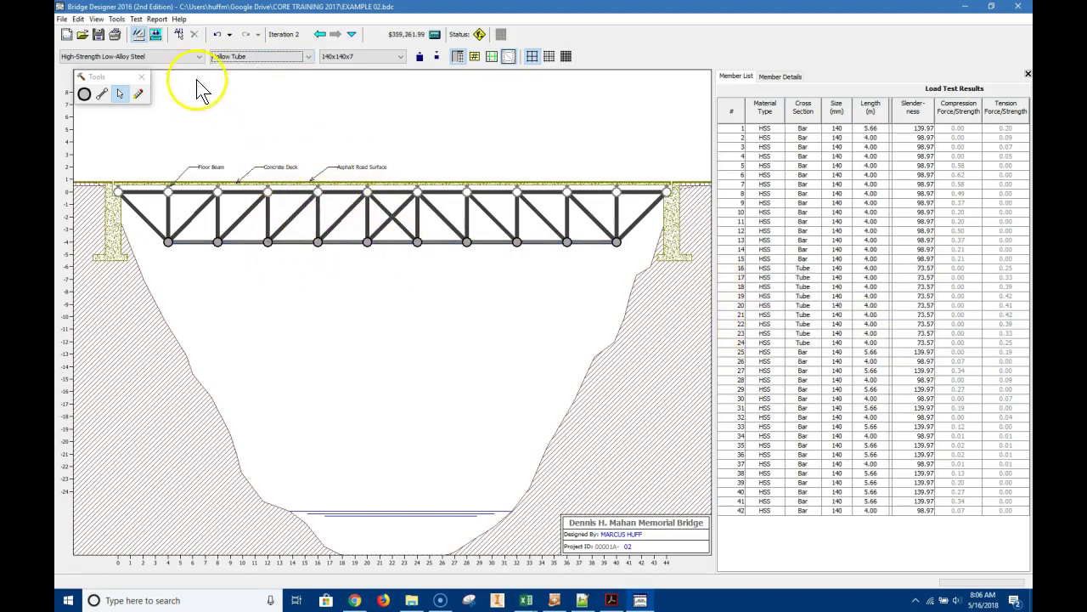
Load-test the revised truss, then rerun the test with the animation turned off
{"action": "left_click", "coordinate": [155, 34]}
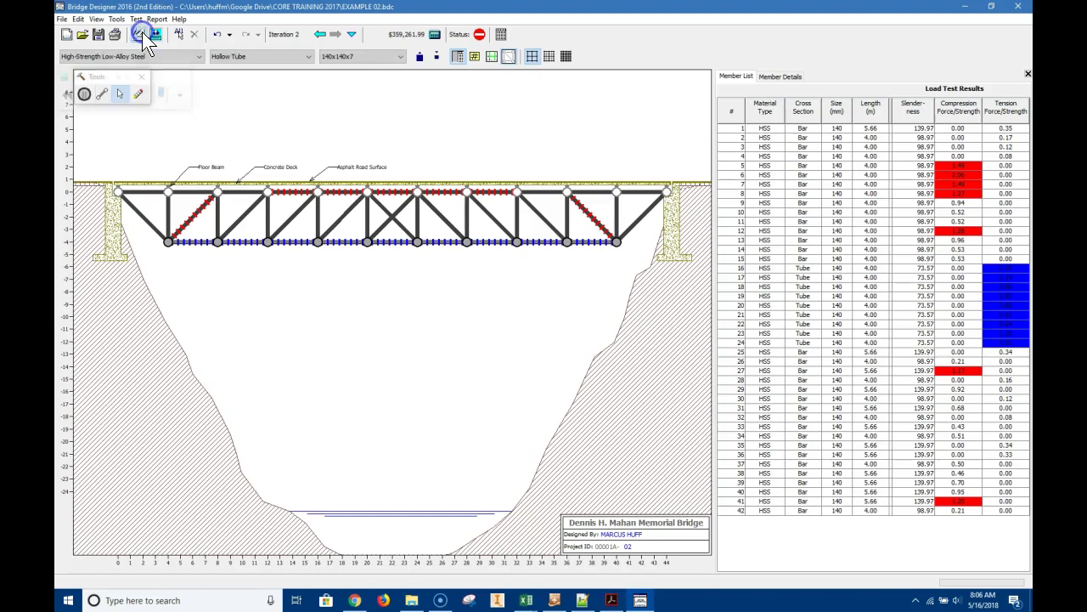
{"action": "left_click", "coordinate": [139, 34]}
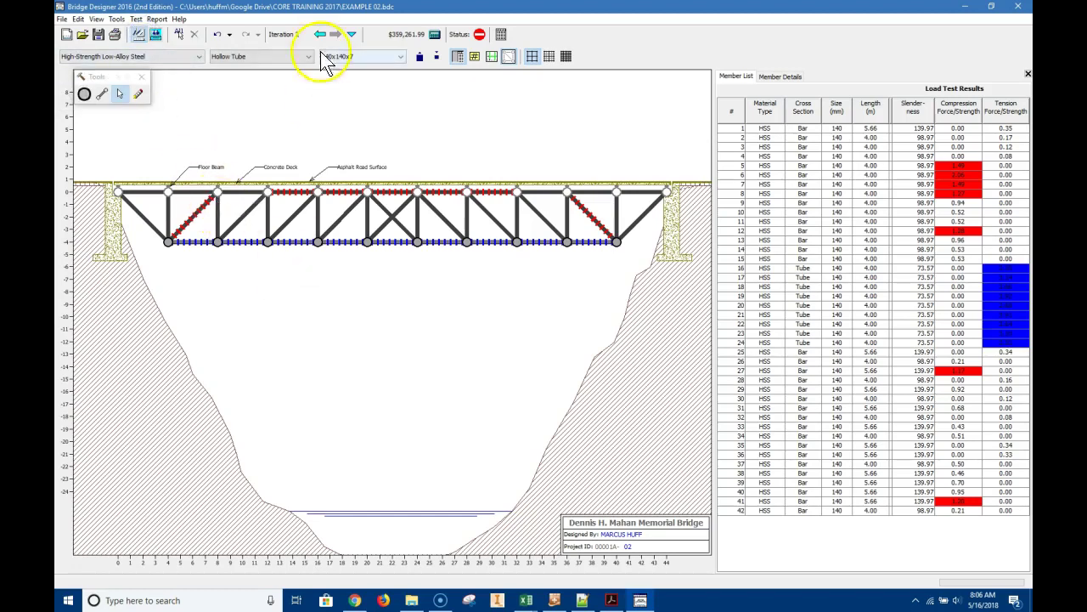
{"action": "left_click", "coordinate": [136, 18]}
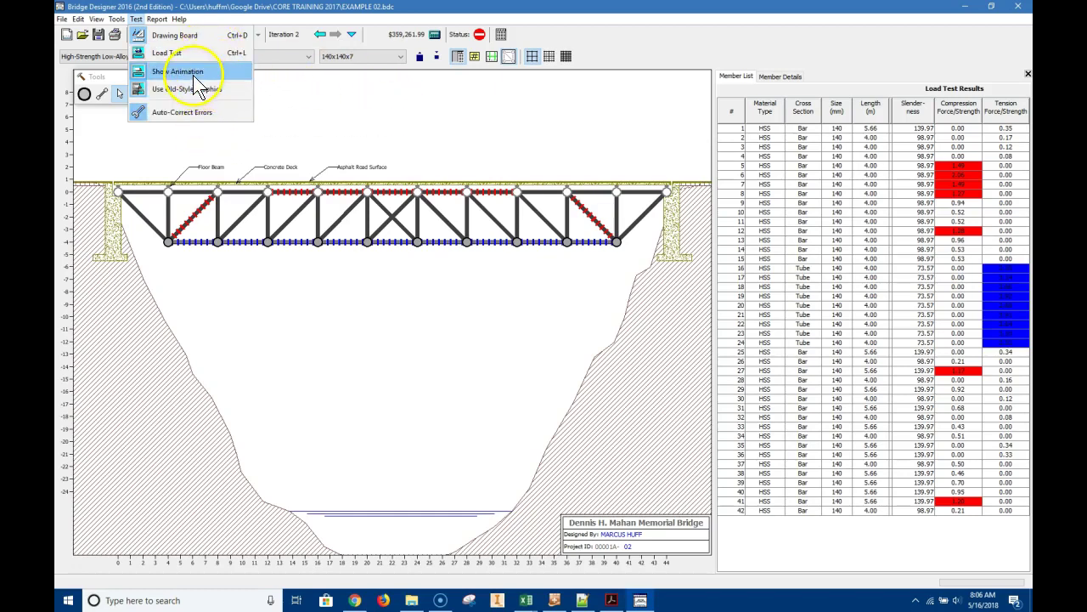
{"action": "left_click", "coordinate": [193, 75]}
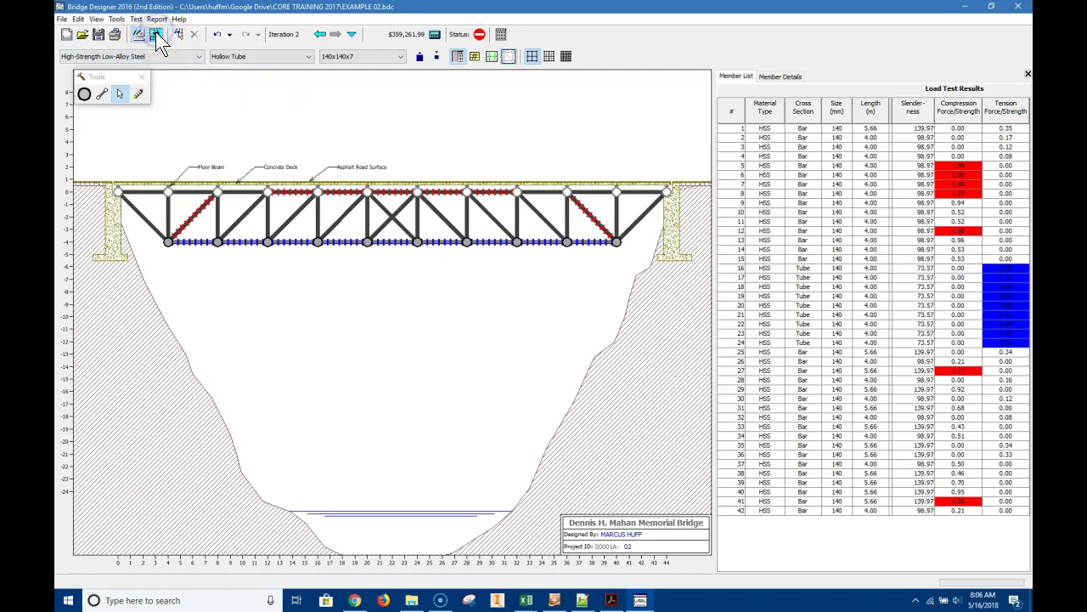
{"action": "left_click", "coordinate": [136, 19]}
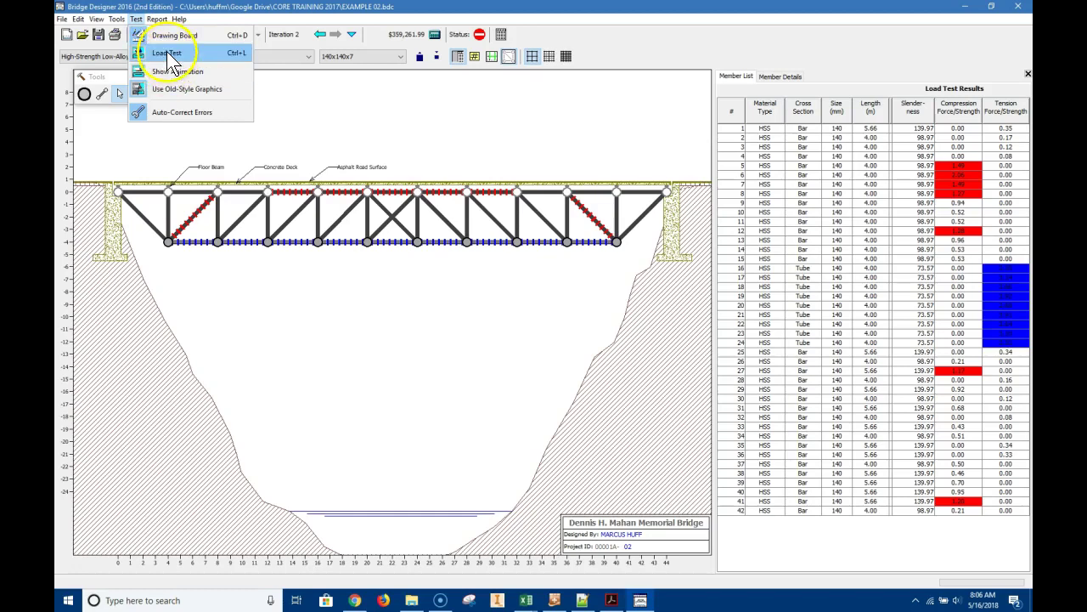
{"action": "left_click", "coordinate": [167, 51]}
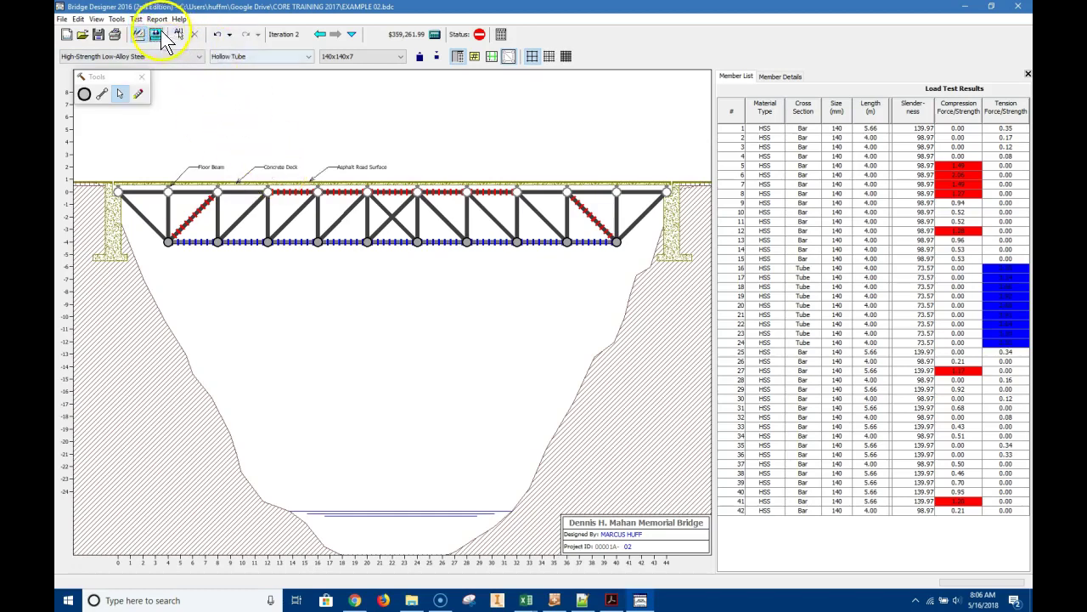
Rerun the animated load test, showing members 5–8, 12, 27, 41 and 16–24 overstressed
{"action": "left_click", "coordinate": [136, 19]}
{"action": "left_click", "coordinate": [168, 72]}
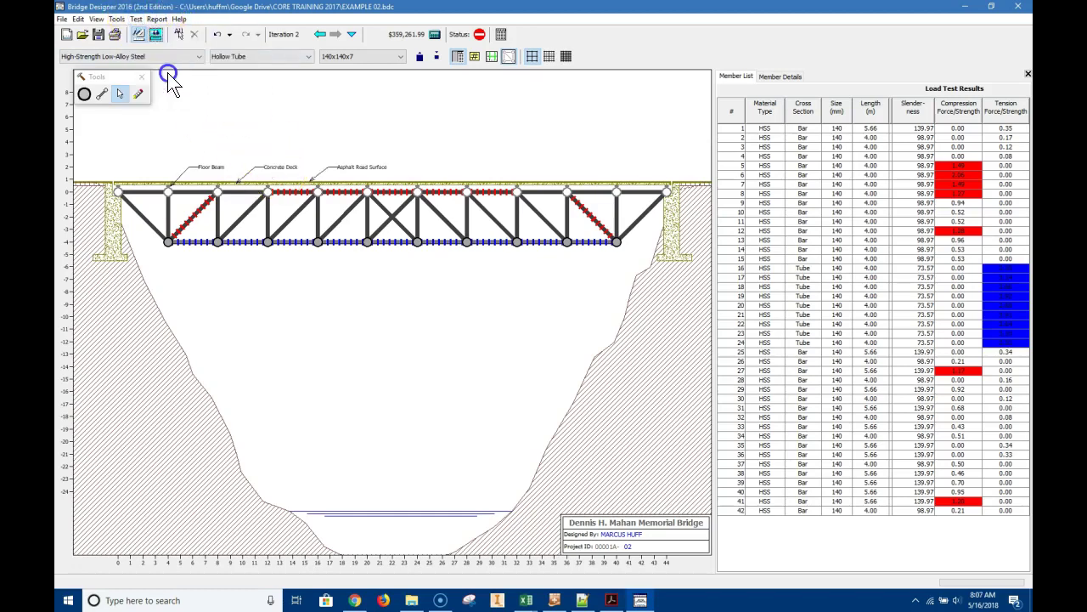
{"action": "left_click", "coordinate": [157, 34]}
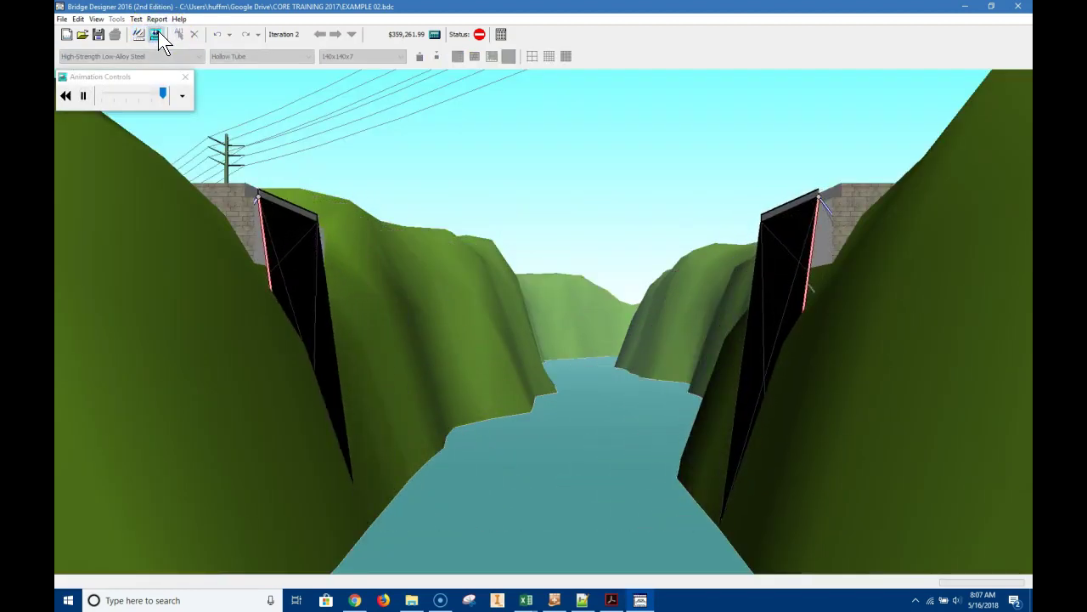
{"action": "left_click", "coordinate": [141, 35]}
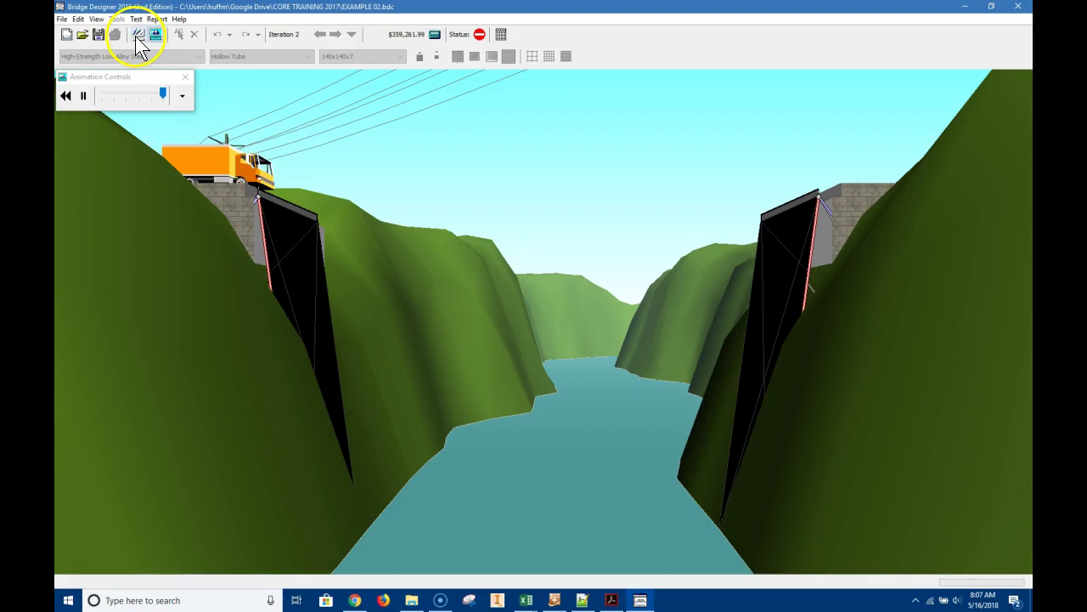
{"action": "left_click", "coordinate": [136, 36]}
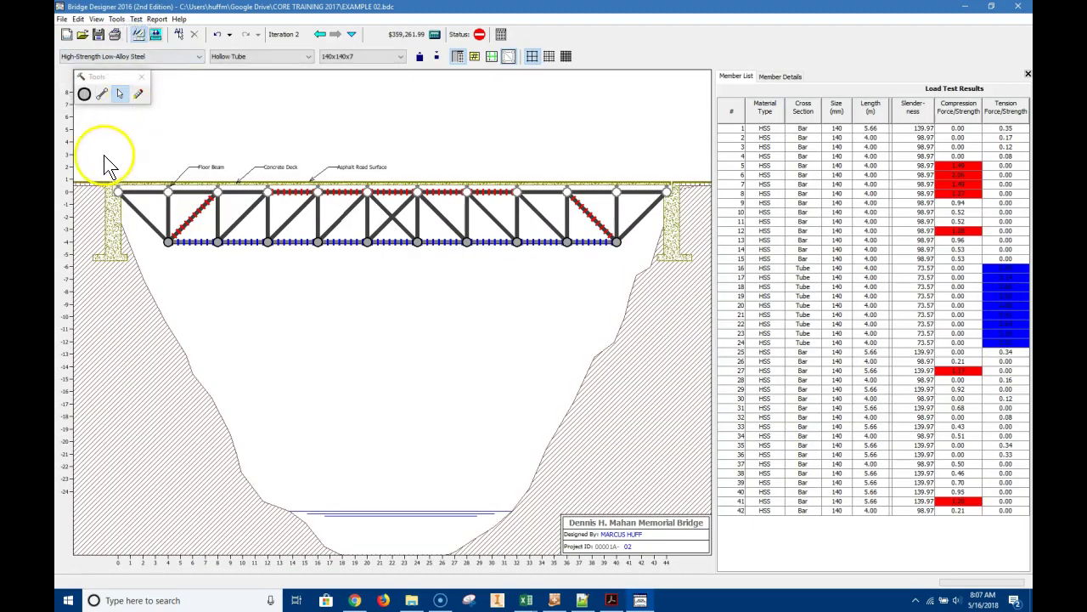
Make all 42 members 190x190 solid bars ($678,121.73) and start the load test
{"action": "left_click_drag", "start_coordinate": [264, 251], "coordinate": [679, 274]}
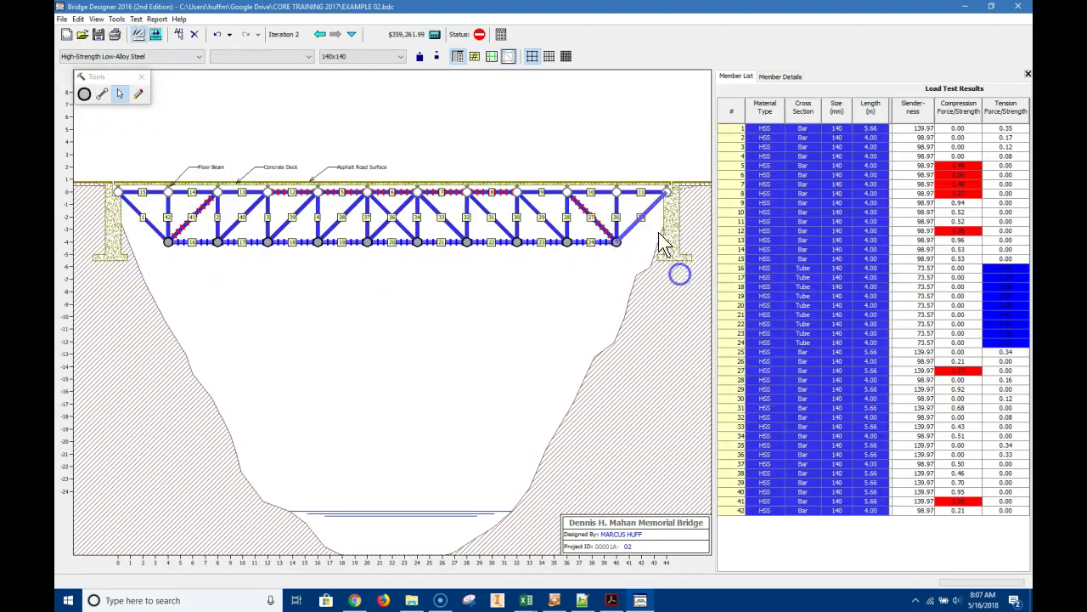
{"action": "left_click", "coordinate": [271, 56]}
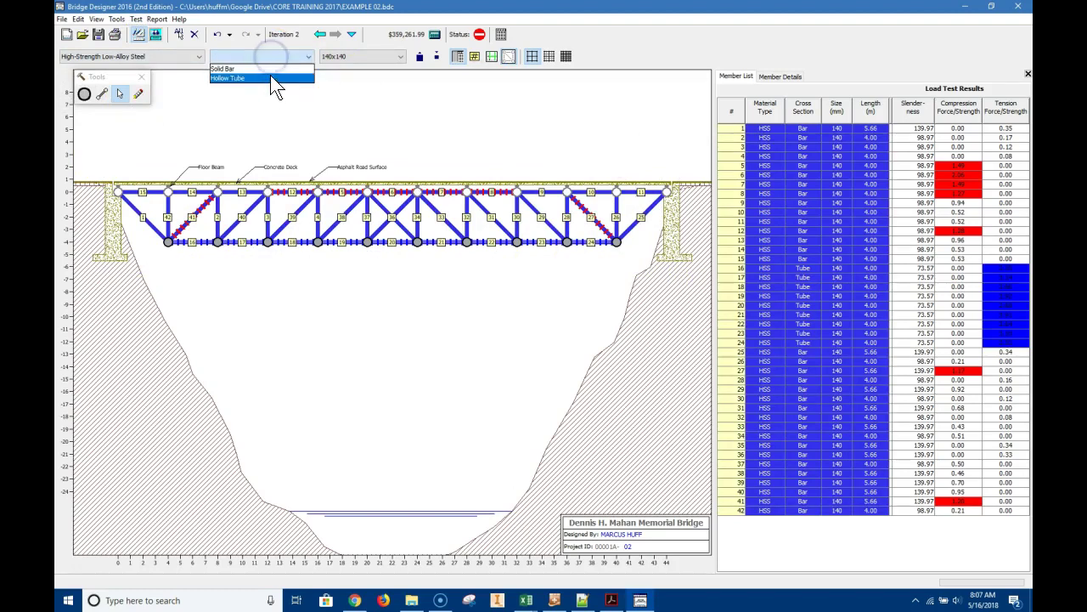
{"action": "left_click", "coordinate": [270, 70]}
{"action": "left_click", "coordinate": [339, 56]}
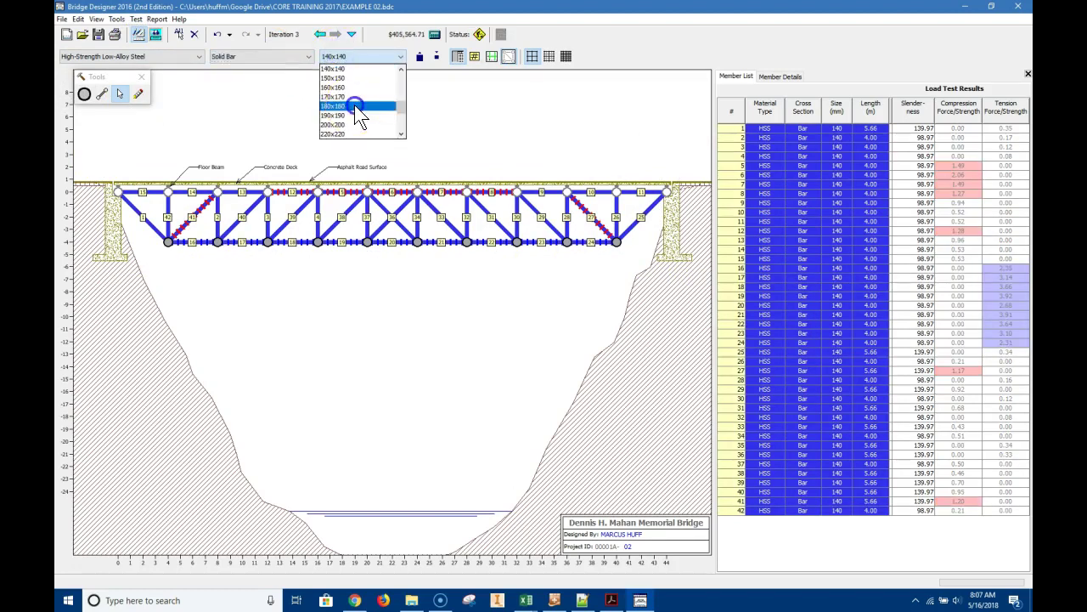
{"action": "left_click", "coordinate": [356, 115]}
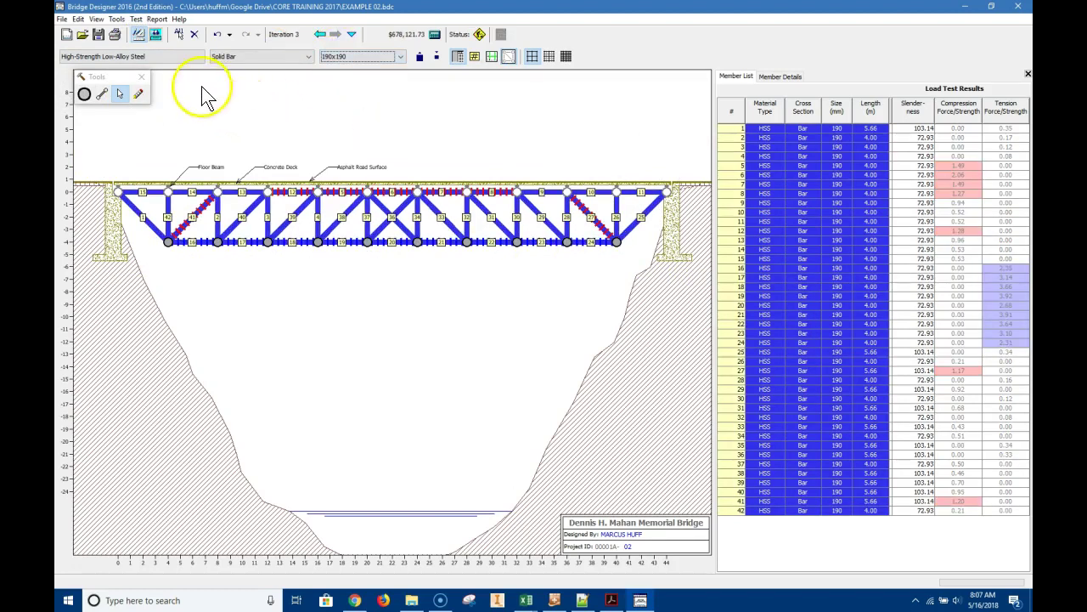
{"action": "left_click", "coordinate": [156, 35]}
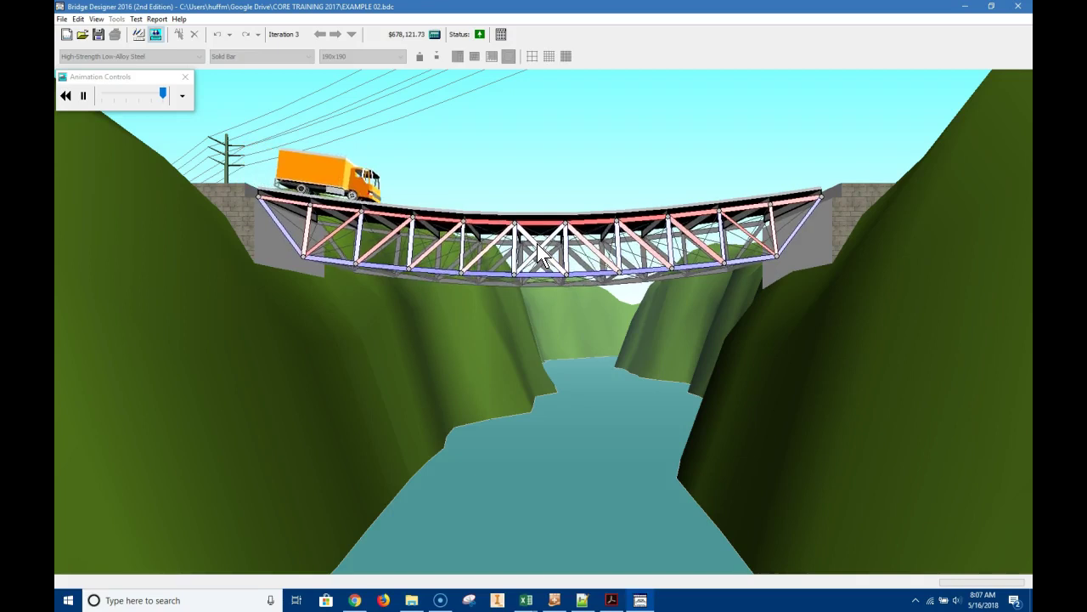
Watch the truck cross the 190x190 solid-bar truss in the 3D load-test animation
{"action": "left_click", "coordinate": [535, 139]}
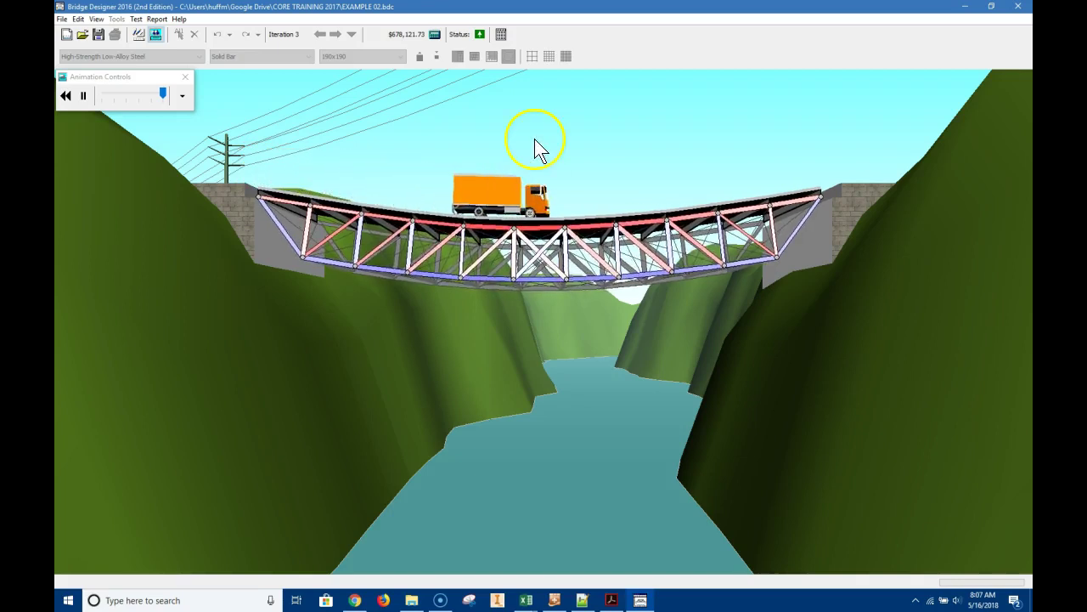